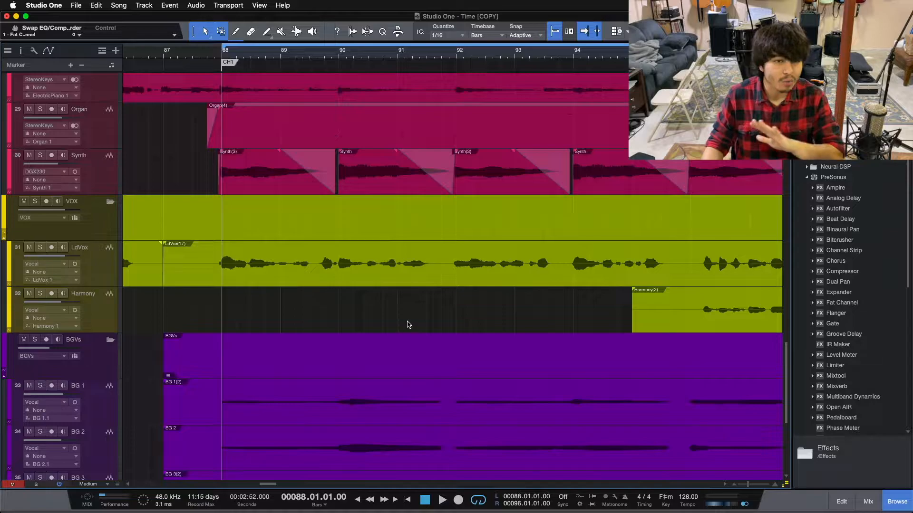
- Look over the arrangement's tracks from drums to background vocals, including the pause in the LdVox track just before bar 94
scroll(408, 324, up, 15)
scroll(408, 324, down, 5)
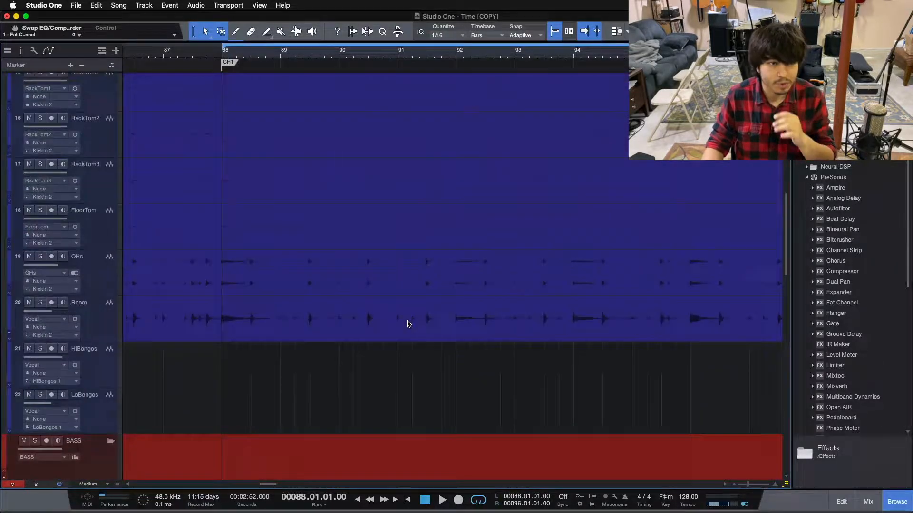
scroll(407, 325, down, 12)
scroll(407, 324, up, 3)
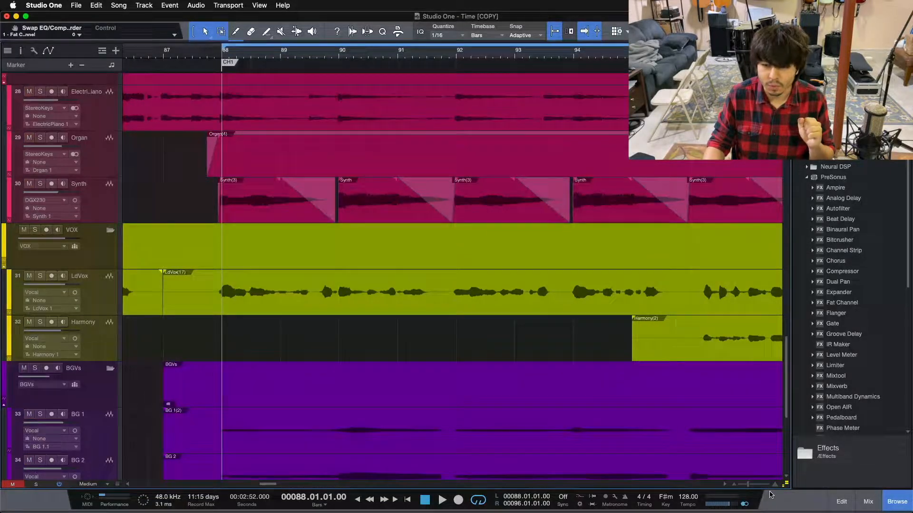
mouse_move(786, 485)
mouse_down()
mouse_move(766, 318)
mouse_move(756, 468)
mouse_move(786, 488)
mouse_up()
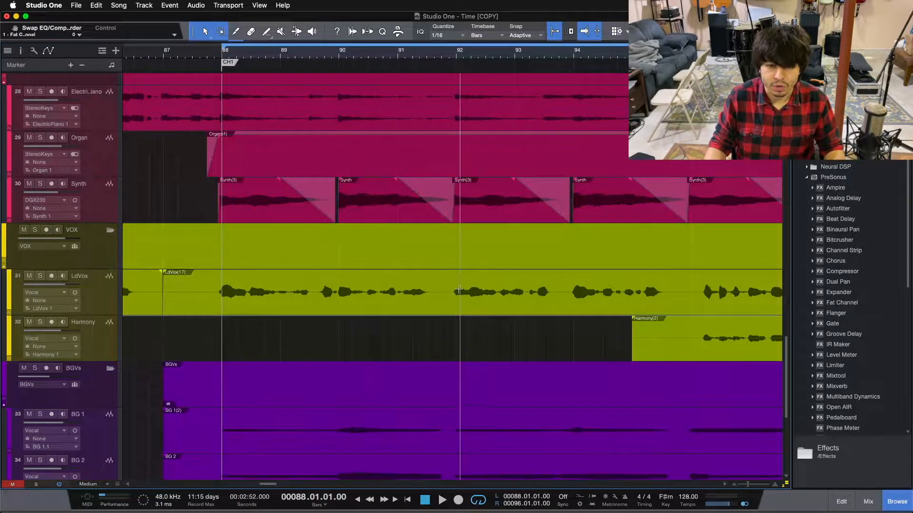
drag(555, 278, 584, 280)
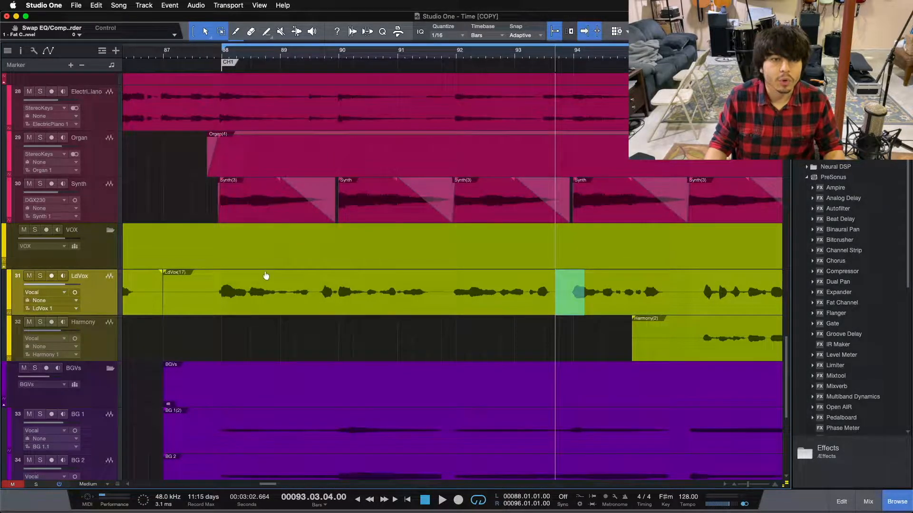
key(KP_1)
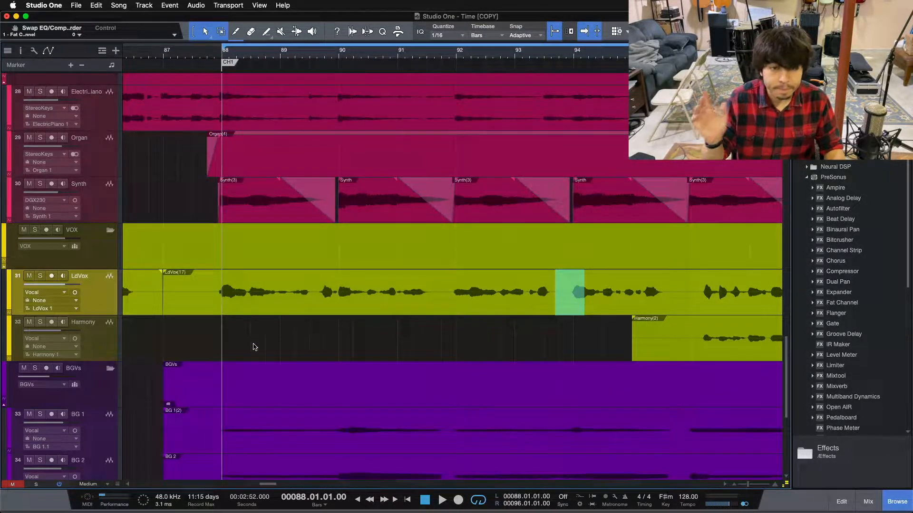
click(253, 347)
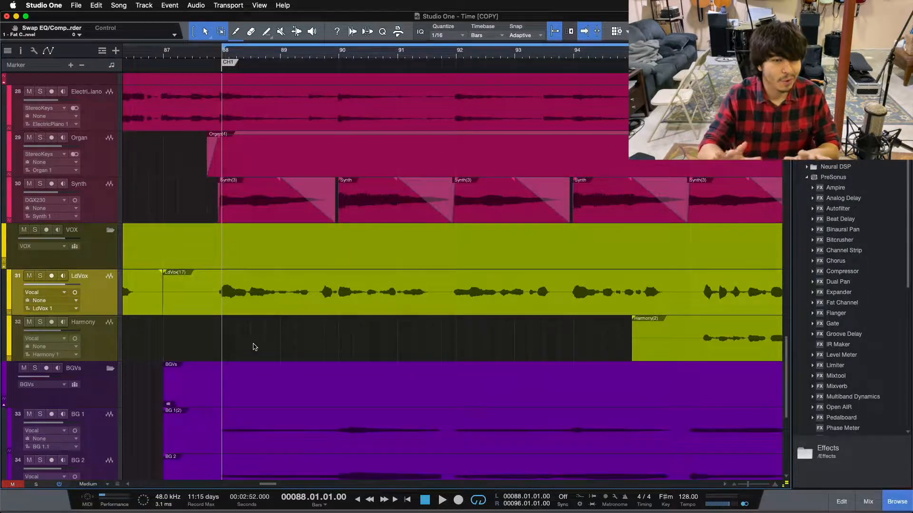
scroll(264, 346, up, 15)
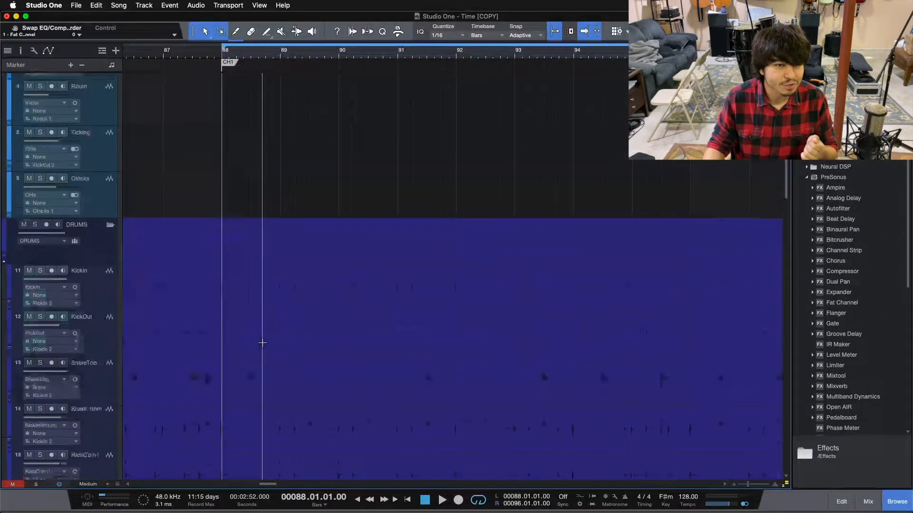
scroll(262, 342, down, 15)
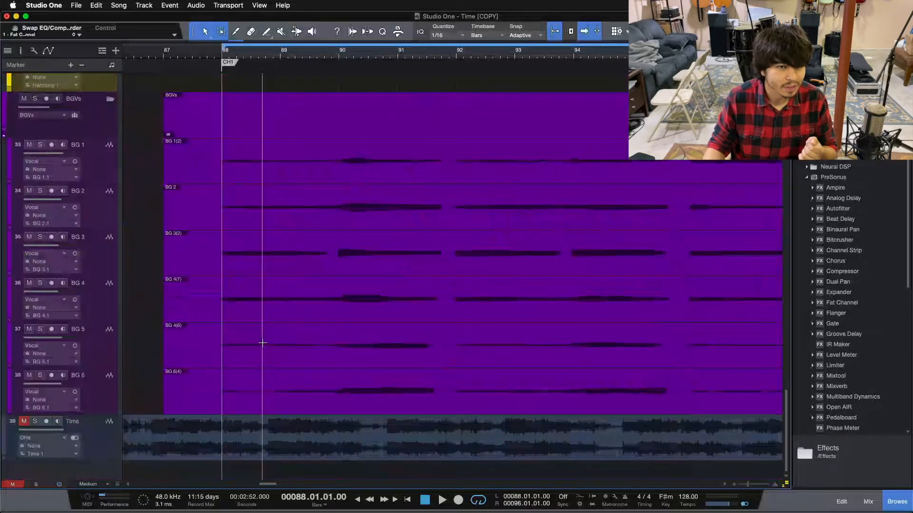
scroll(262, 343, up, 3)
- Hide the input channels in the mixing console and return to the full arrangement view
key(F3)
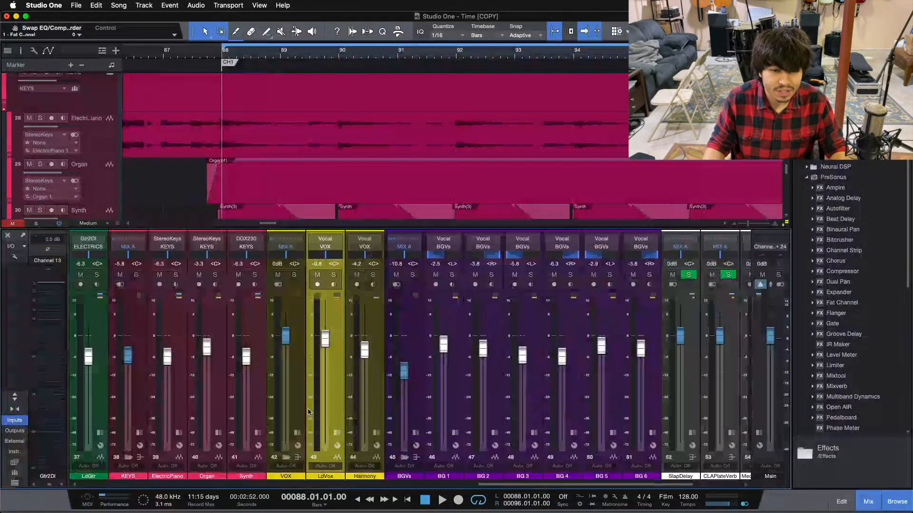
click(16, 421)
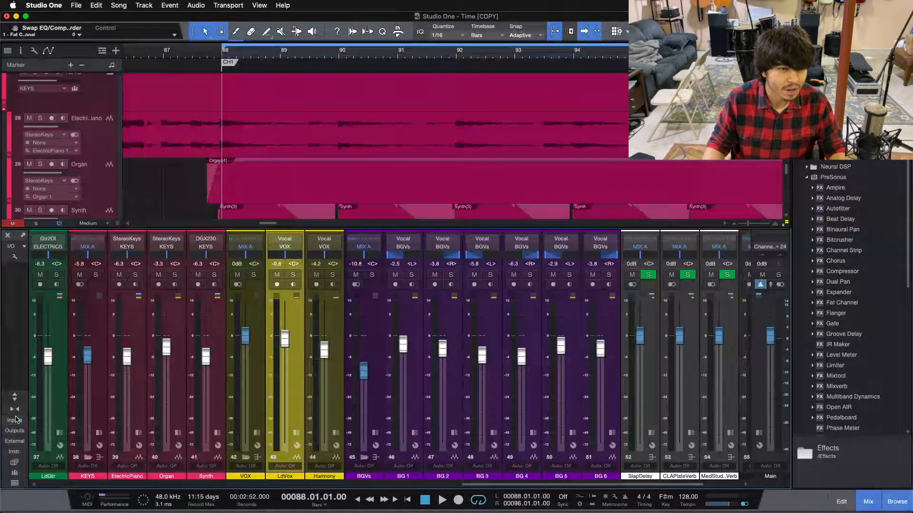
key(F3)
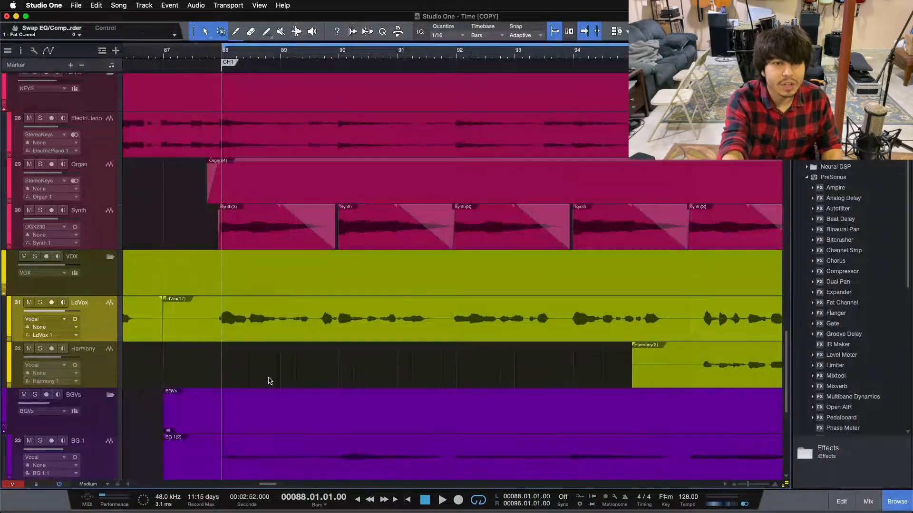
- Play the full mix from bar 88, viewing the console levels through to the mix buses, and stop near bar 96
key(space)
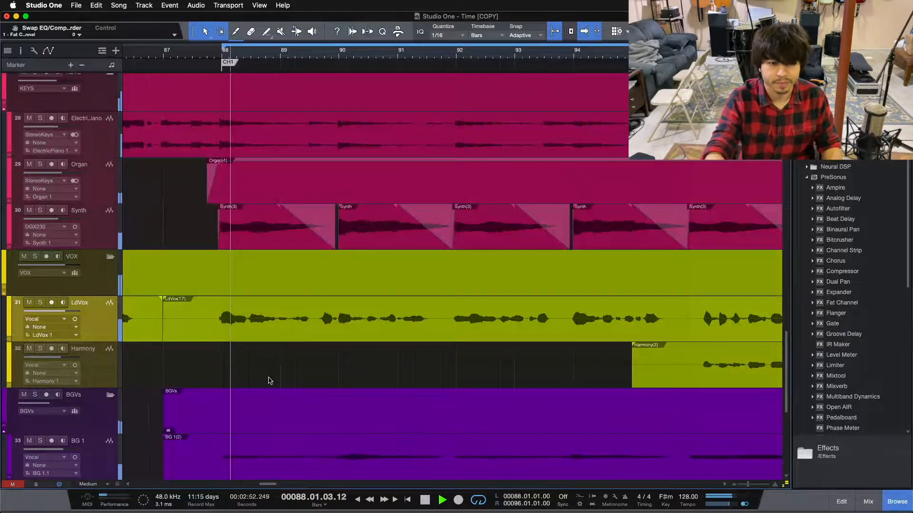
key(F3)
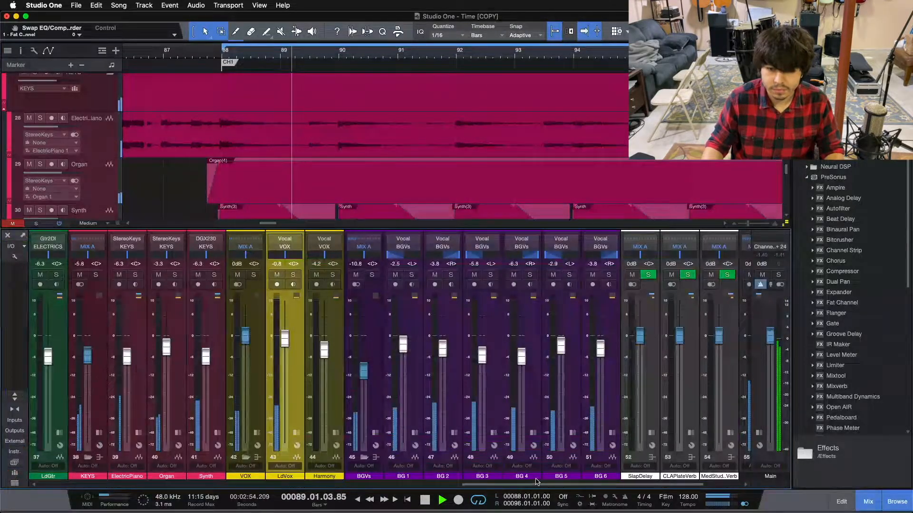
drag(537, 484, 577, 484)
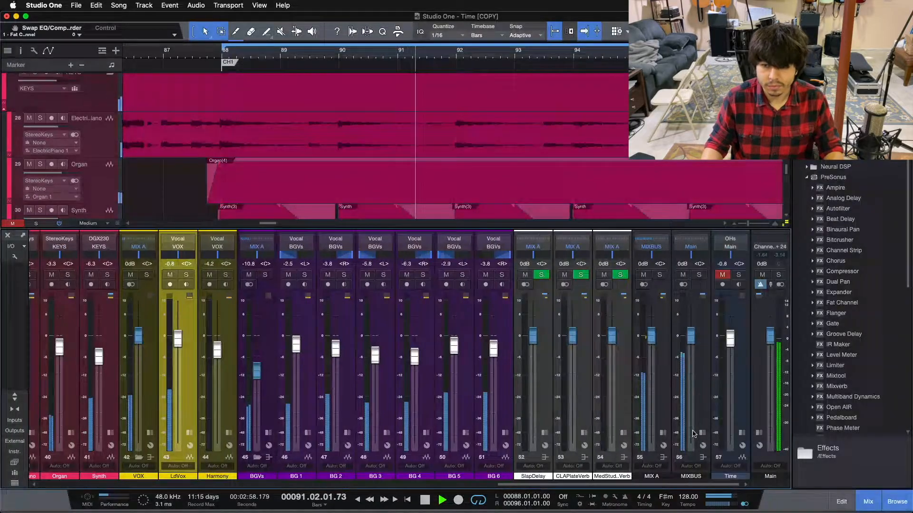
key(F3)
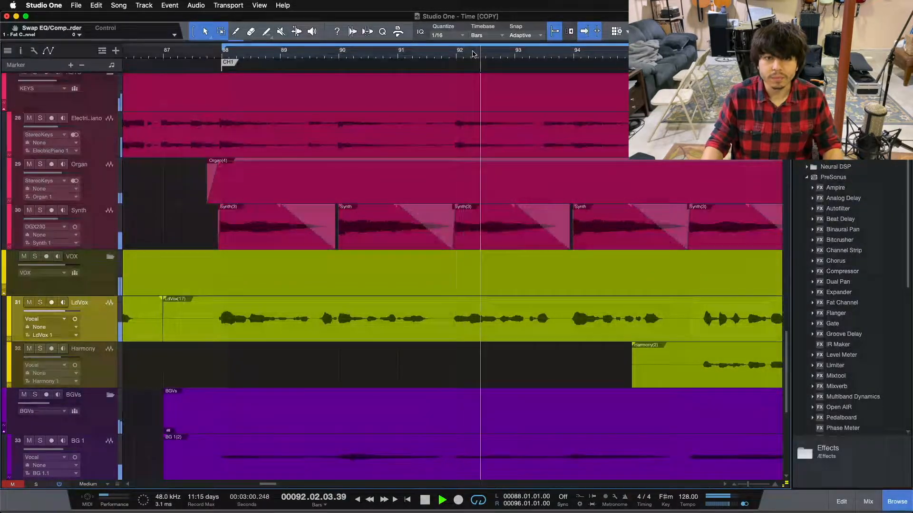
drag(458, 57, 464, 56)
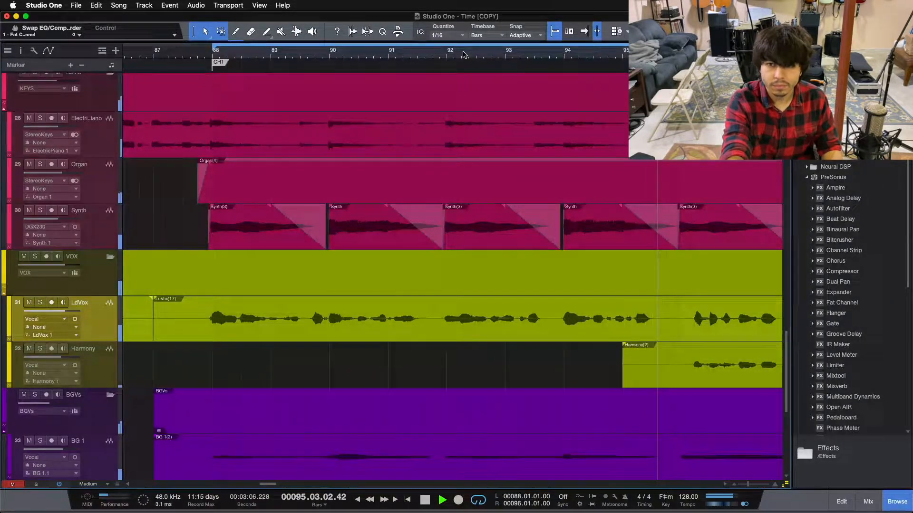
key(space)
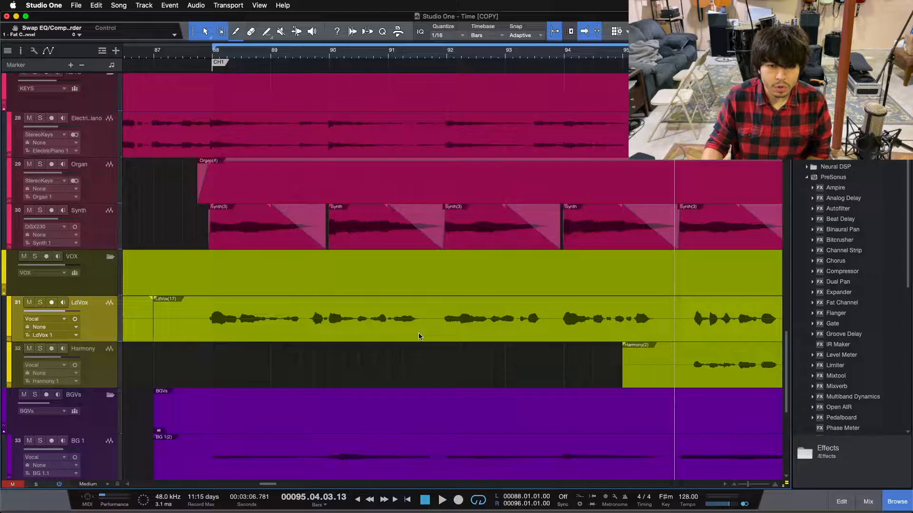
- Mark out the gaps between lead vocal phrases near bars 91 and 93 and the phrase from bar 90, and clear the selection
mouse_move(421, 311)
mouse_down()
mouse_move(452, 311)
mouse_move(437, 310)
mouse_up()
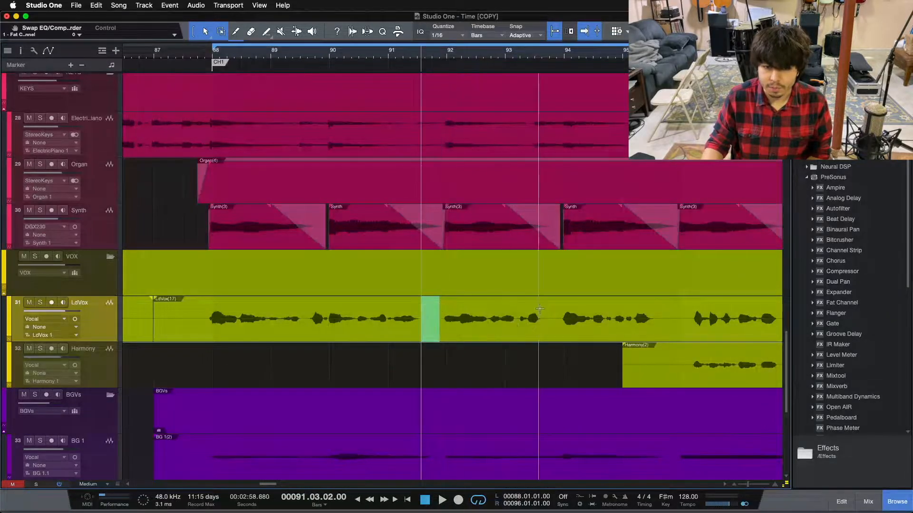
click(542, 314)
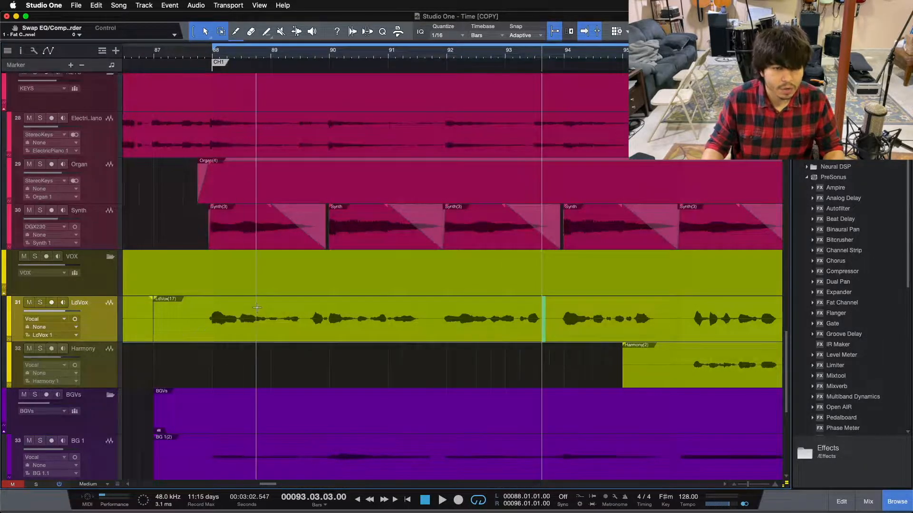
drag(256, 306, 417, 308)
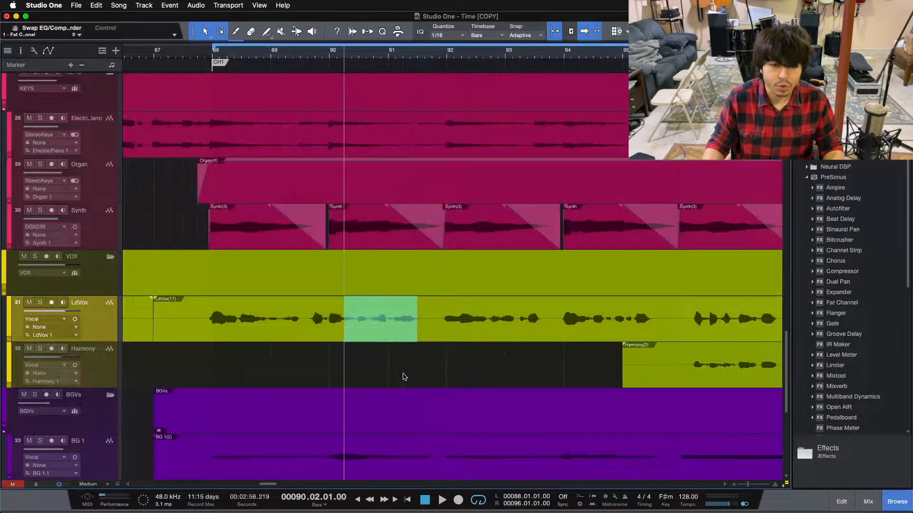
click(402, 378)
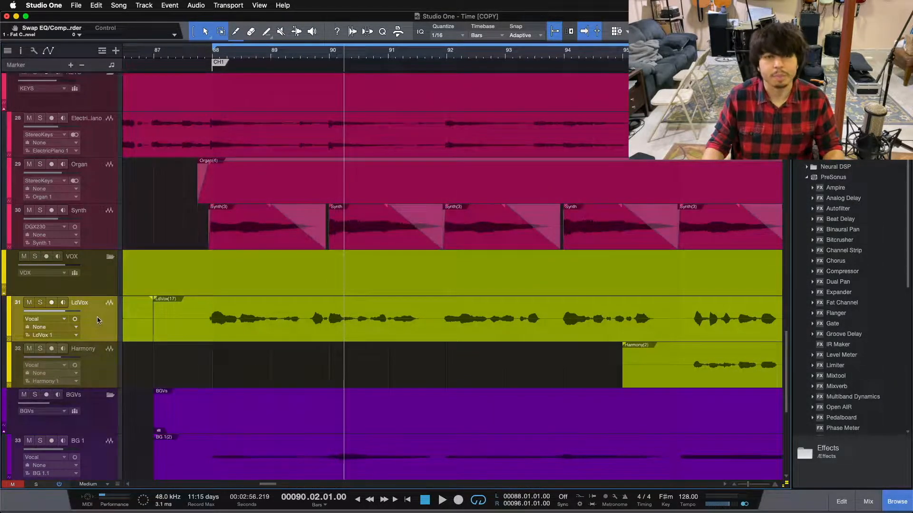
- Solo the LdVox track and play it from bar 88
key(KP_1)
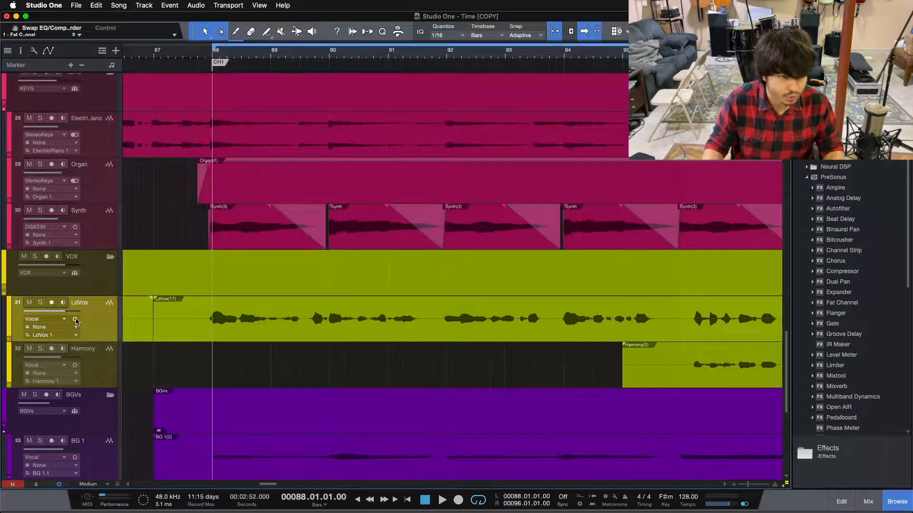
click(40, 303)
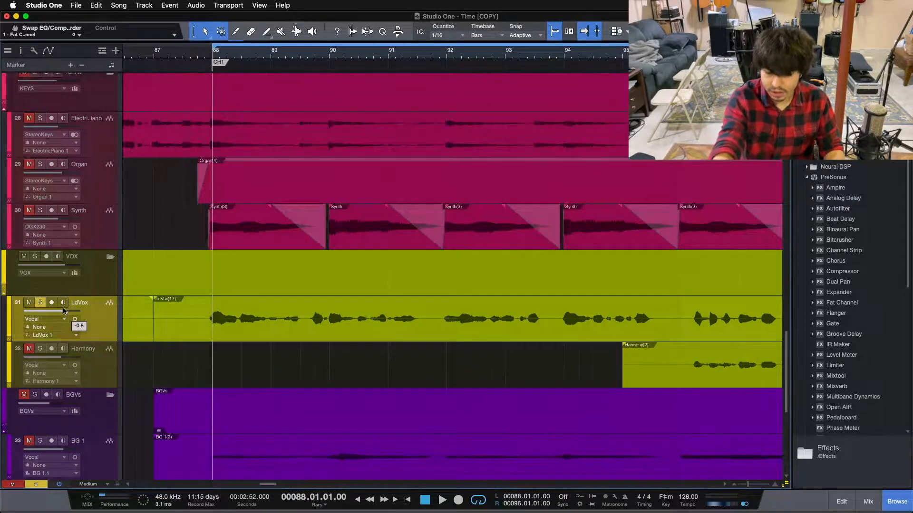
key(space)
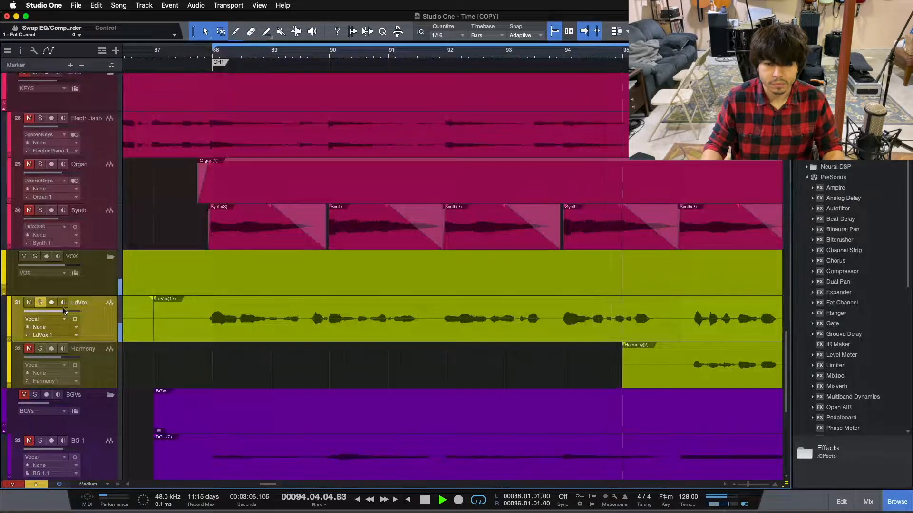
key(space)
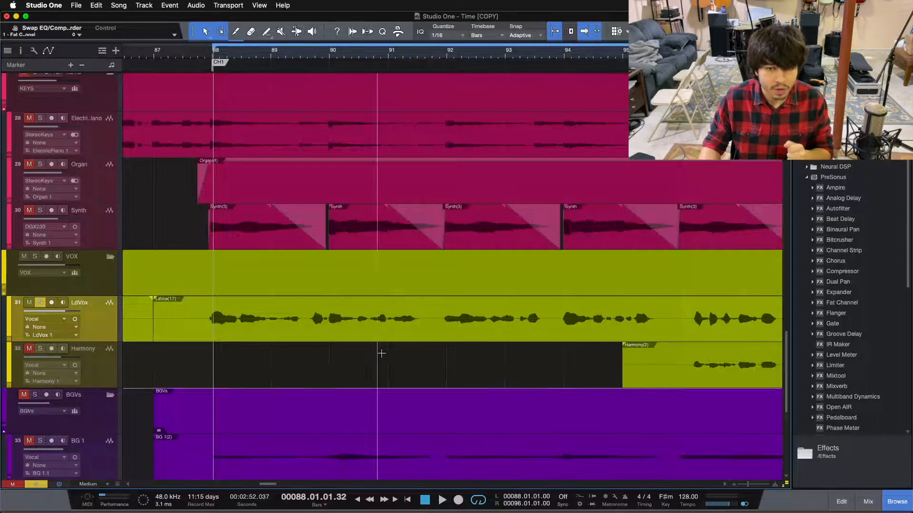
- Mark out the LdVox gaps starting at 91.3 and 95.3, and return the playhead to bar 88
drag(421, 312, 468, 315)
click(458, 358)
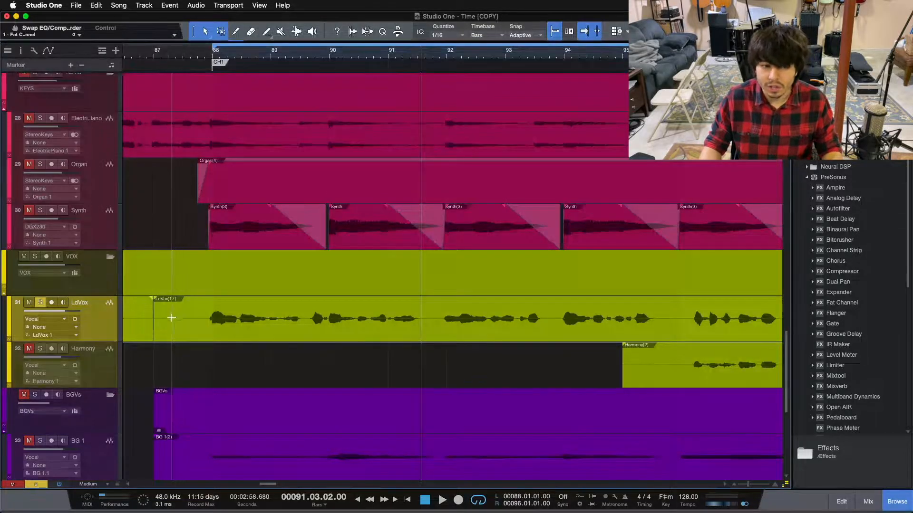
drag(658, 303, 689, 303)
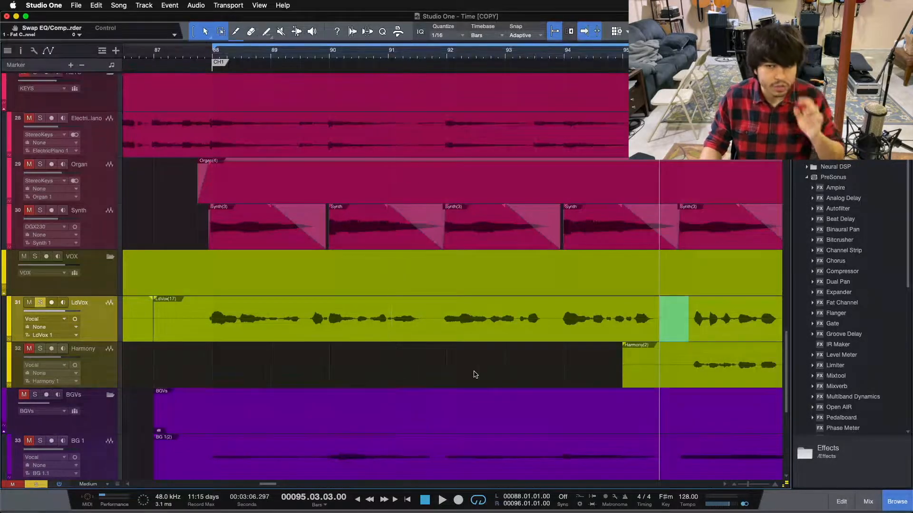
key(KP_1)
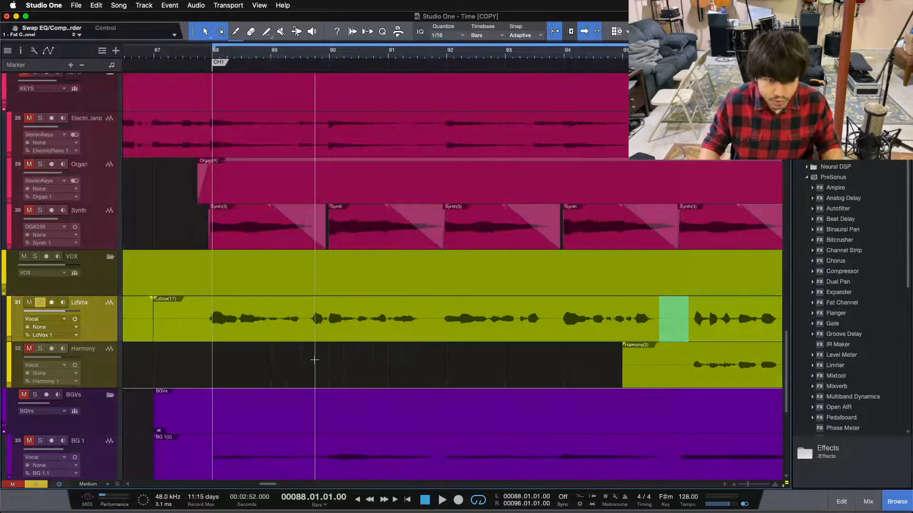
- Set the track height to Large and magnify the waveform display vertically to expose the quiet audio between vocal phrases
click(92, 484)
click(97, 465)
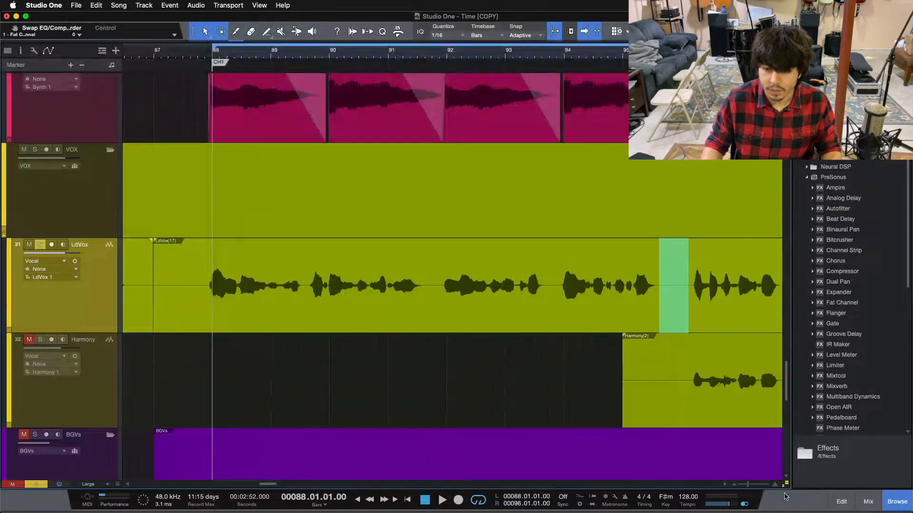
drag(786, 488, 785, 311)
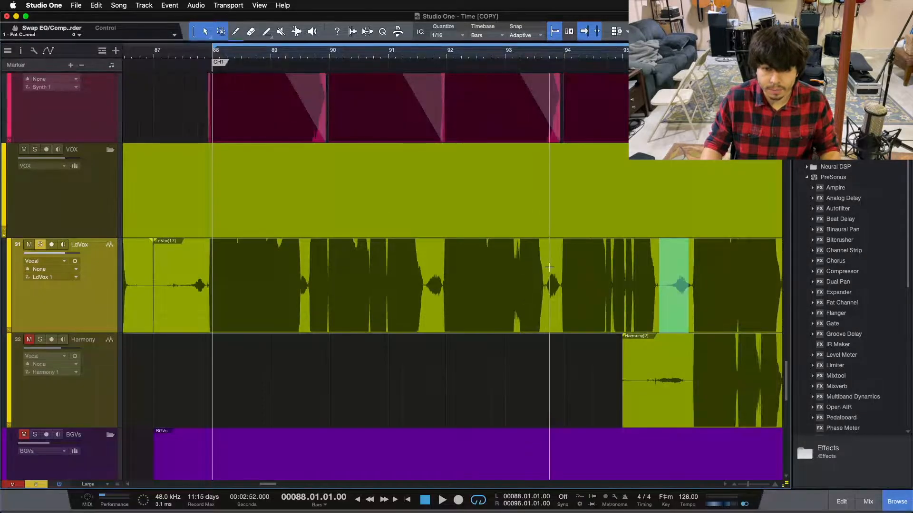
- Examine the magnified LdVox waveform closely around bar 95
drag(627, 60, 585, 99)
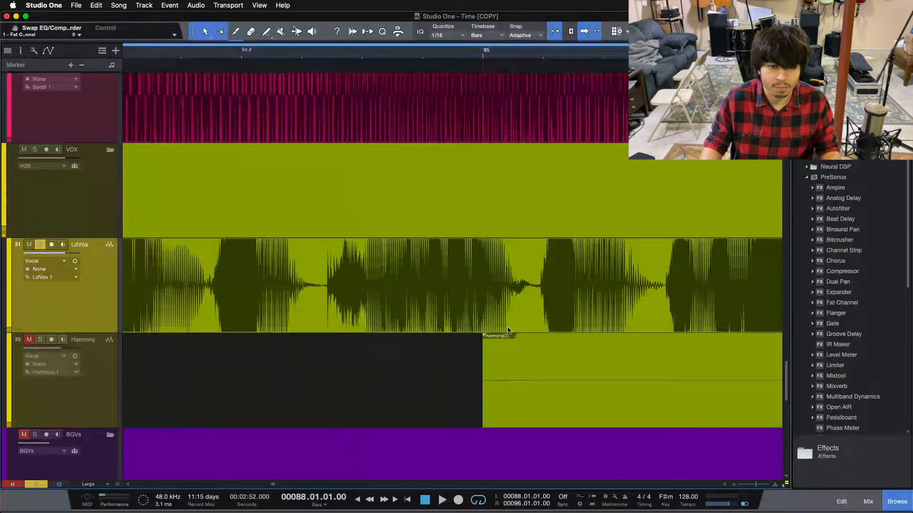
drag(410, 58, 393, 52)
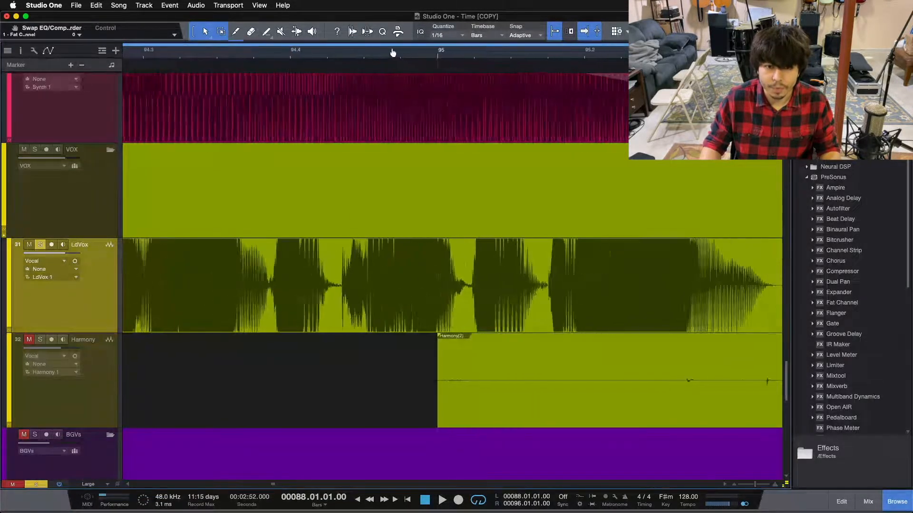
drag(519, 59, 522, 70)
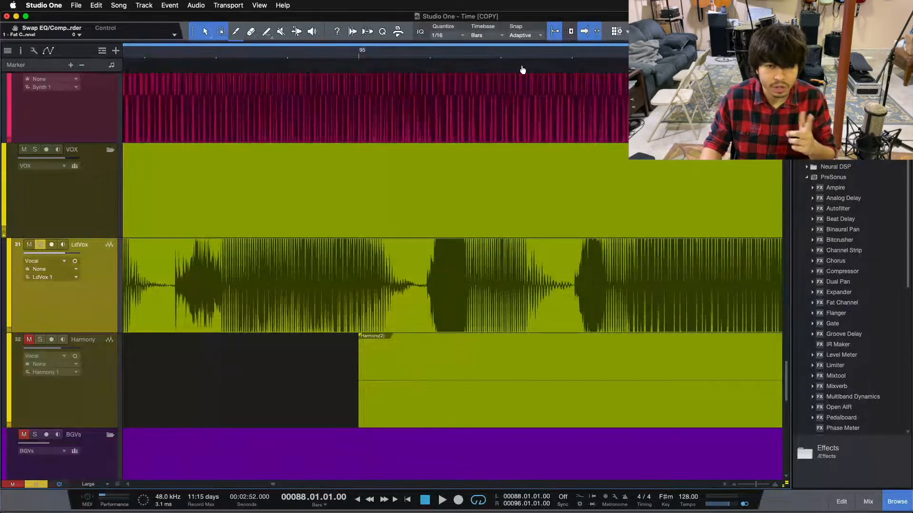
mouse_move(522, 70)
mouse_down()
mouse_move(511, 57)
mouse_move(525, 77)
mouse_up()
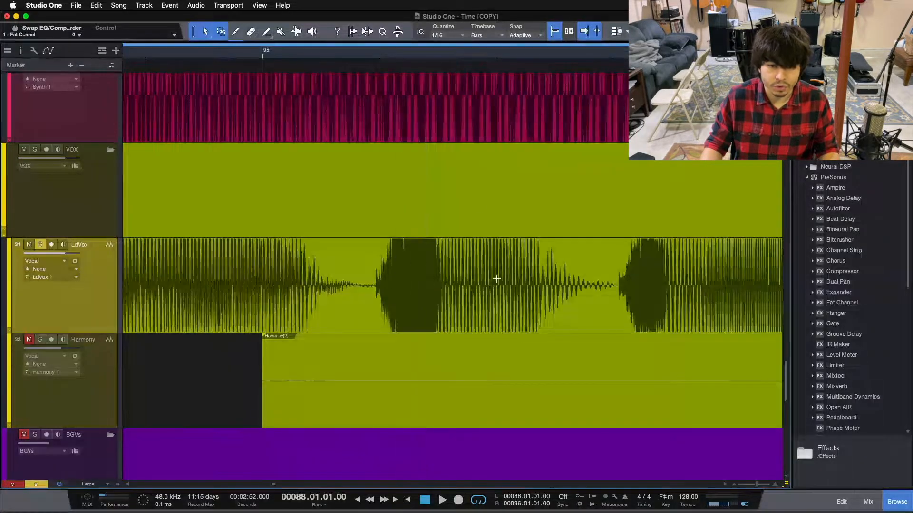
- Restore the normal waveform magnification and place the playhead at 87.4, framing the first lead vocal phrases of the chorus
drag(396, 56, 543, 15)
drag(298, 58, 488, 49)
drag(785, 436, 786, 485)
click(209, 50)
drag(232, 53, 336, 72)
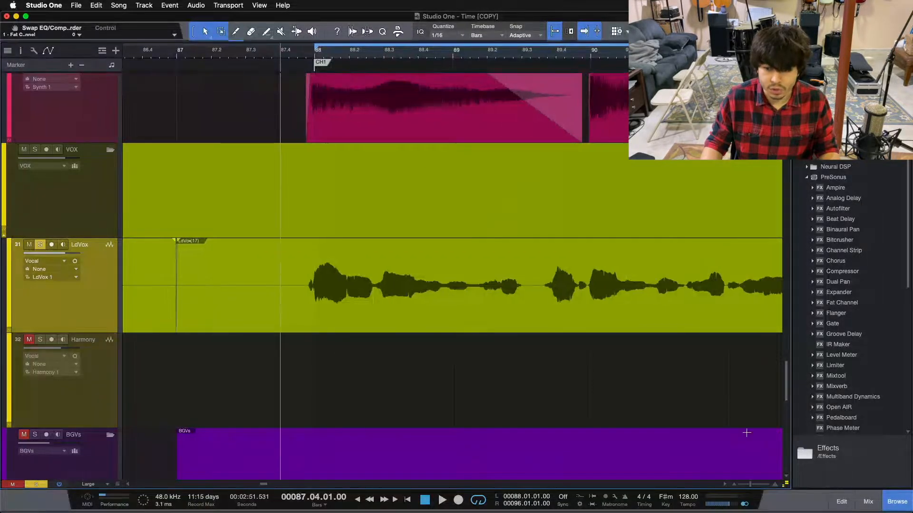
- Play the soloed LdVox track from 87.2 through the first chorus phrase to the end of bar 89
click(212, 53)
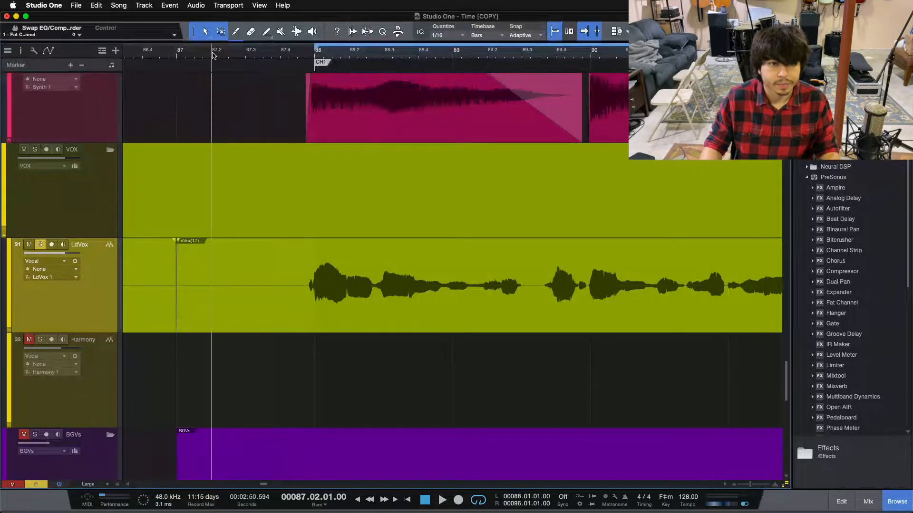
key(space)
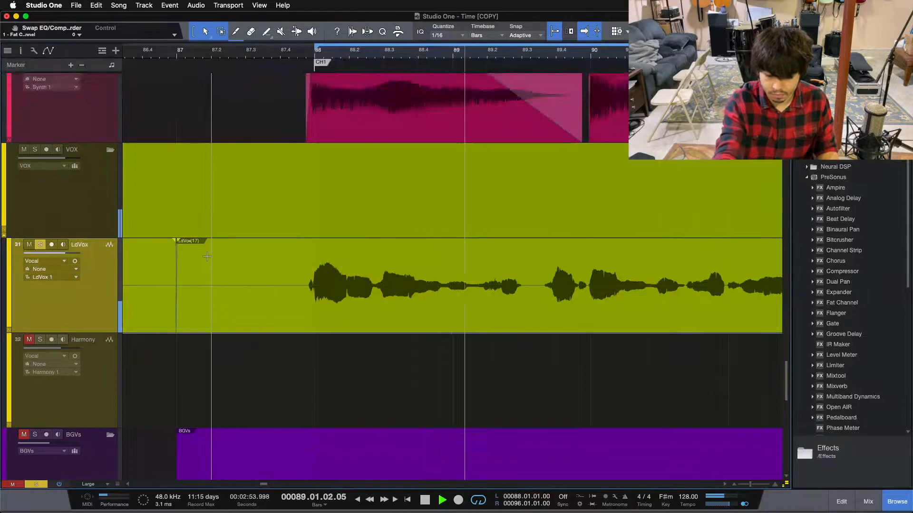
key(space)
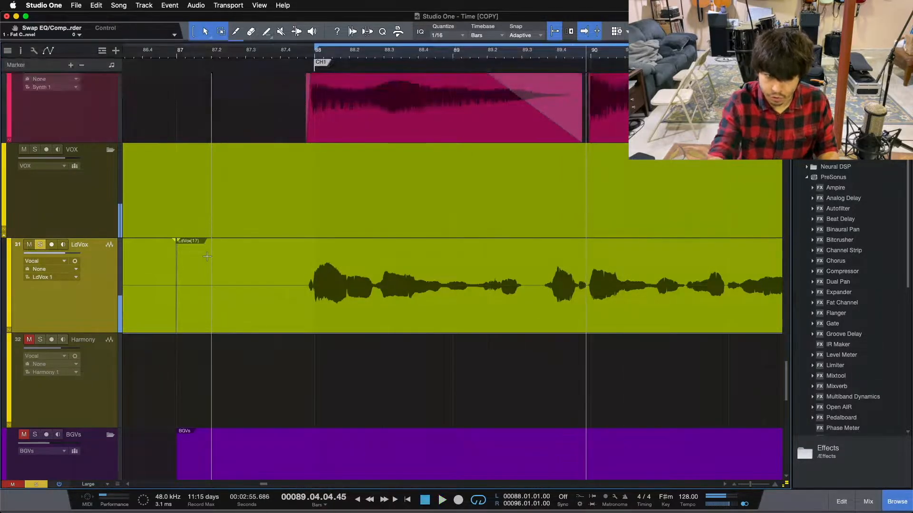
- Delete the LdVox section from 86.4 to 87.4 and magnify the waveform display vertically
drag(143, 270, 275, 283)
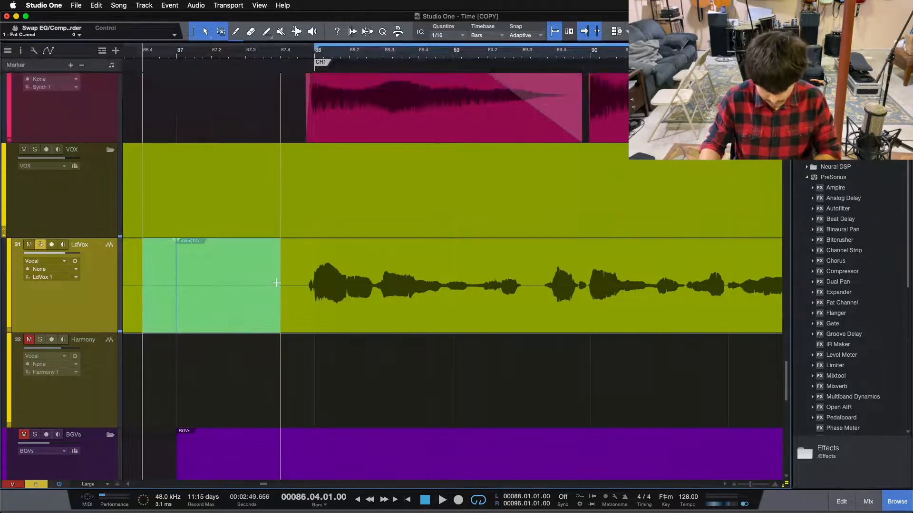
key(Delete)
drag(786, 484, 783, 448)
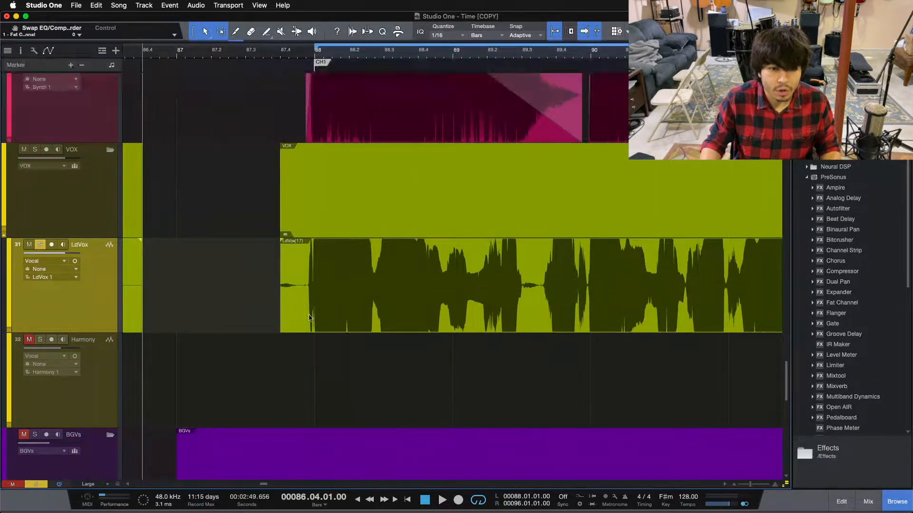
- Add a fade-in to the LdVox clip starting at 87.4, reaching full level at about bar 88
mouse_move(282, 302)
mouse_down()
mouse_move(164, 300)
mouse_move(285, 293)
mouse_up()
drag(311, 50, 366, 74)
drag(292, 241, 410, 252)
drag(338, 54, 292, 34)
- Listen to the faded LdVox entrance, and replay from around 90.2 through the quiet gap before bar 92
click(204, 50)
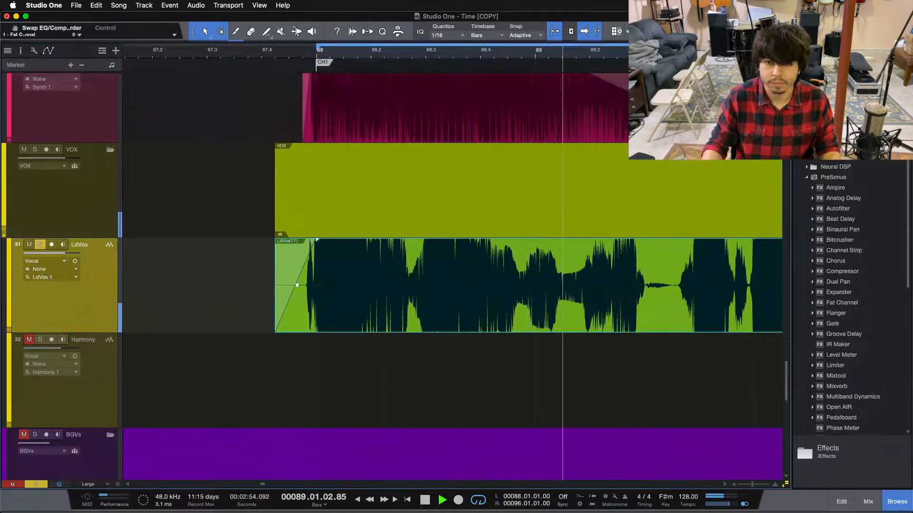
drag(651, 55, 263, 51)
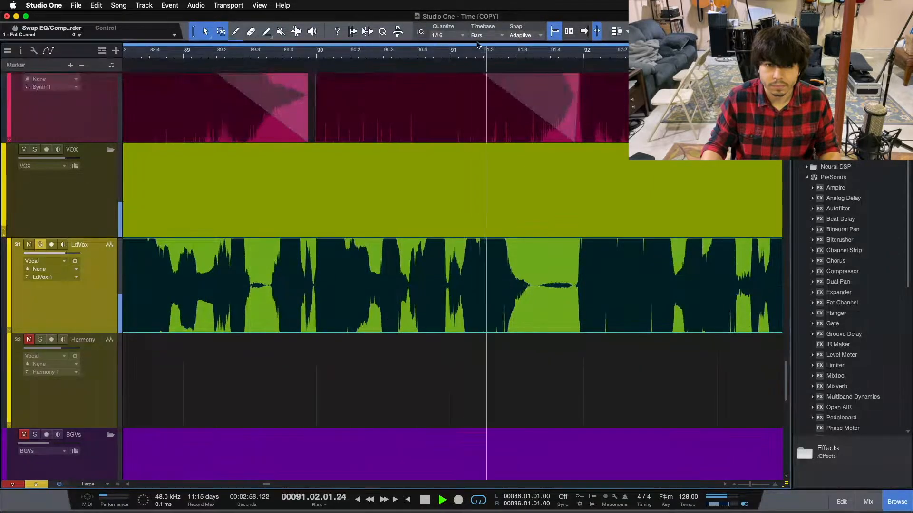
click(351, 55)
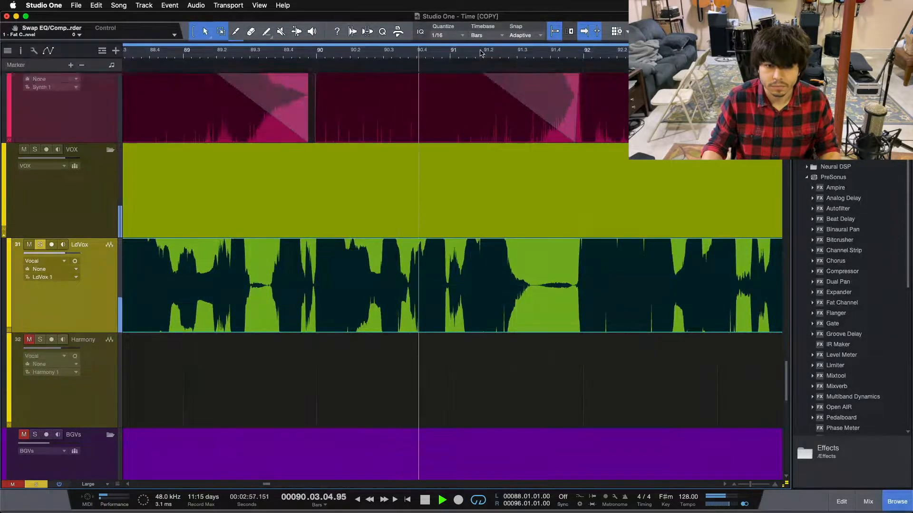
drag(564, 54, 467, 62)
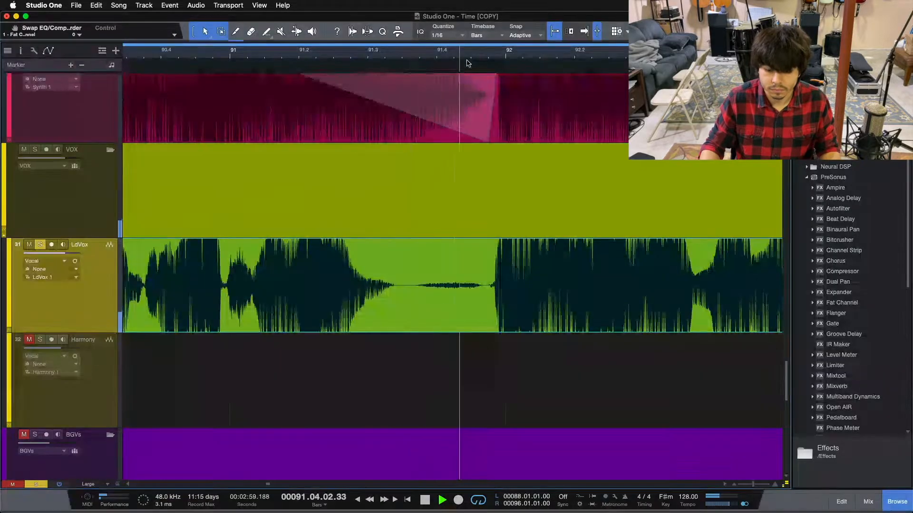
key(space)
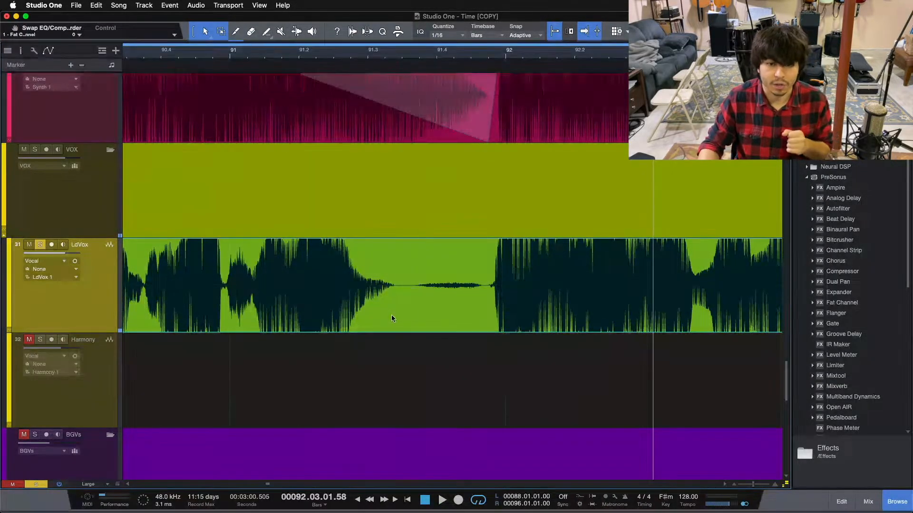
- Deselect the LdVox clip and turn off Snap and Autoscroll
click(207, 289)
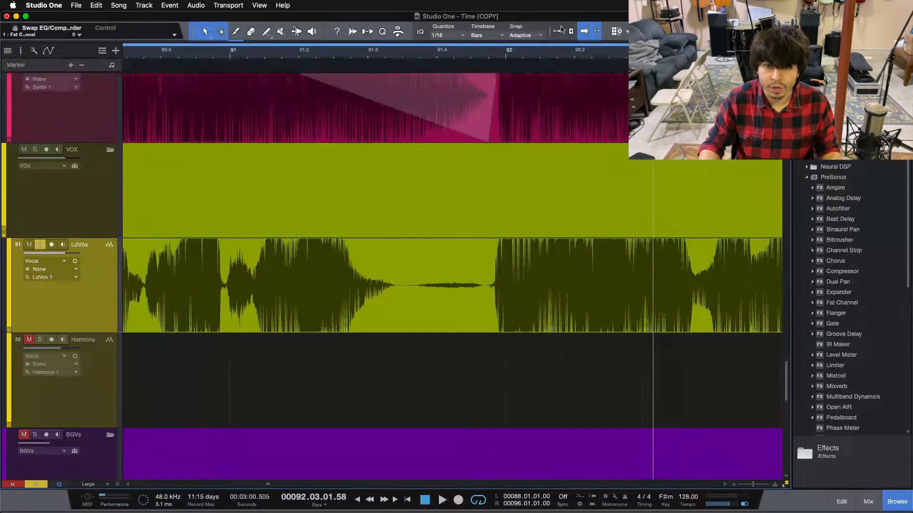
click(586, 32)
- Try to split out the quiet breath just before bar 92 on LdVox and lower its volume in several steps
drag(405, 274, 487, 274)
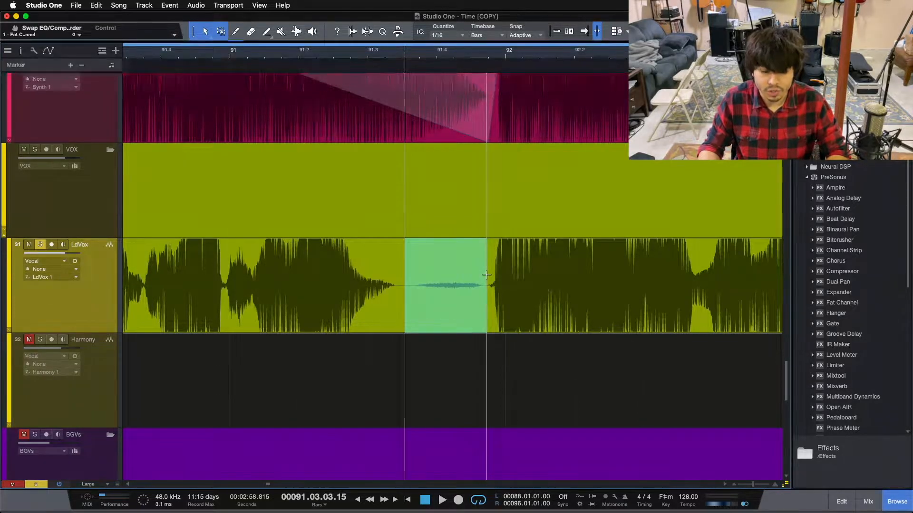
key(super+alt+x)
key(super+z)
key(ctrl+shift+Down)
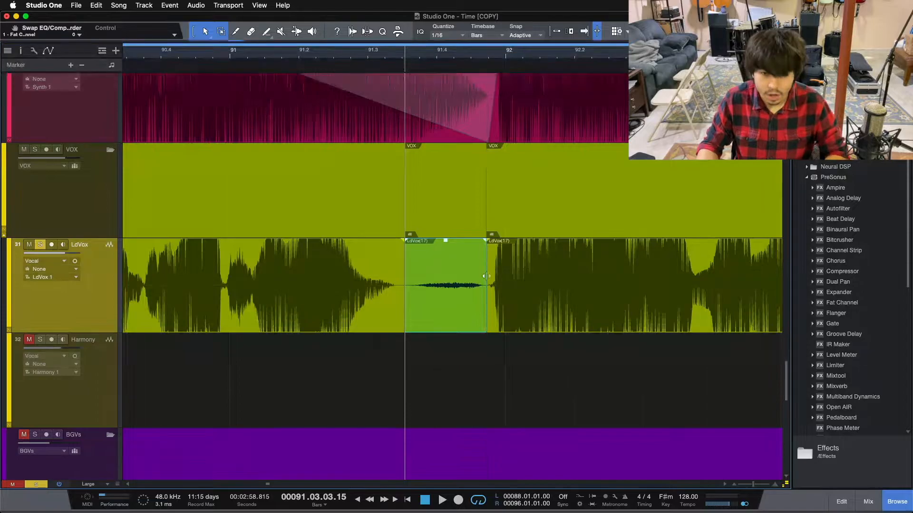
key(super+z)
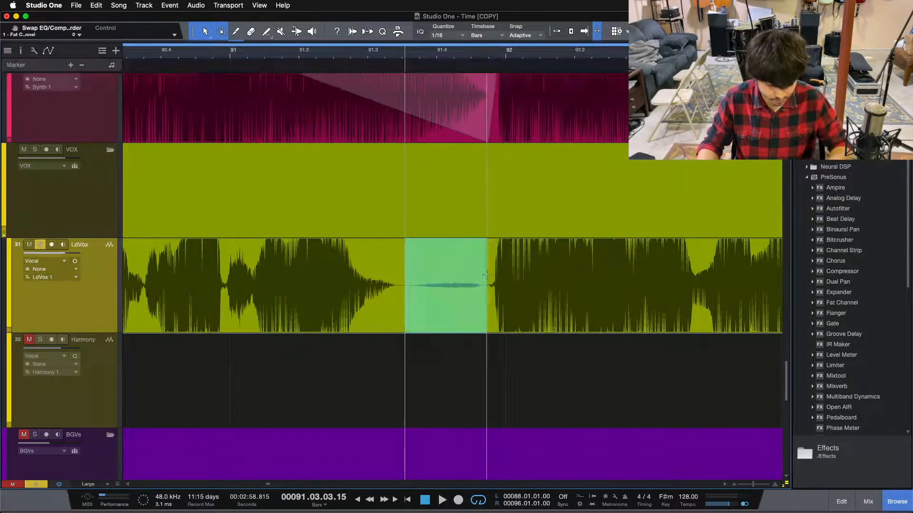
key(super+alt+x)
key(ctrl+shift+Down)
key(ctrl+shift+Down)
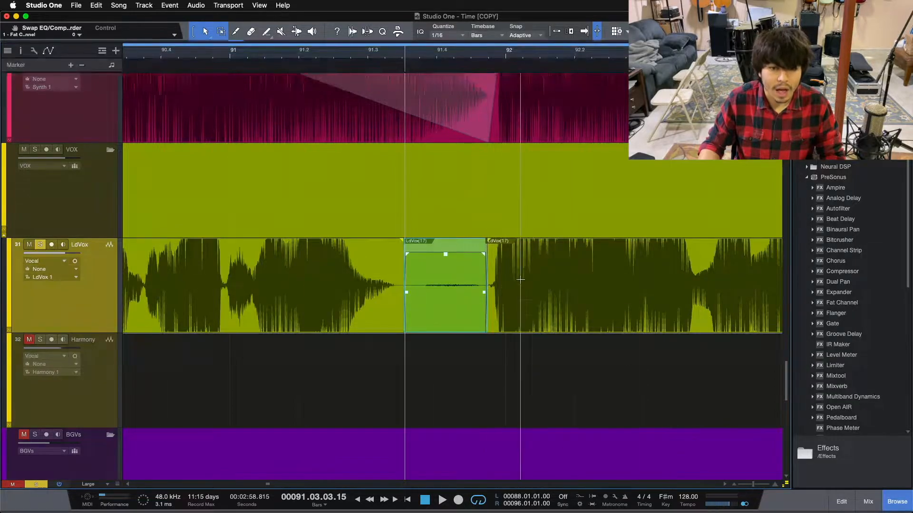
key(ctrl+shift+Down)
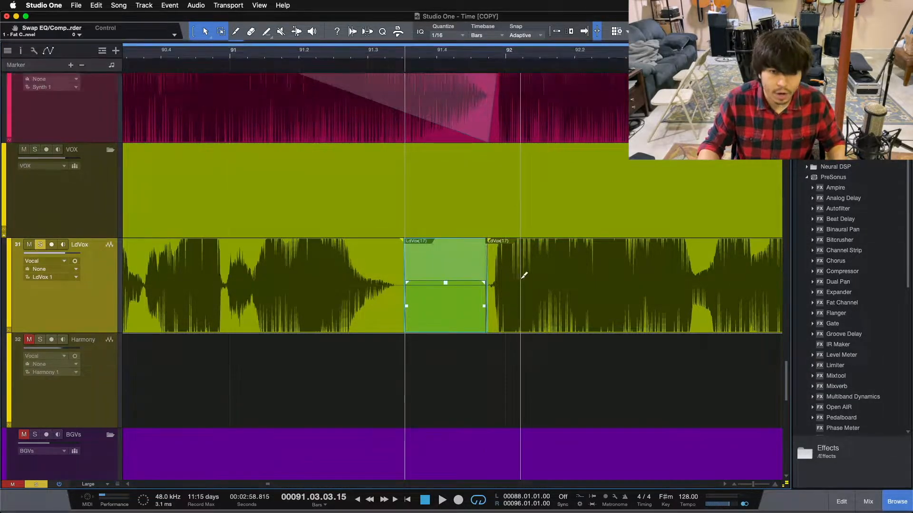
- Undo the volume reductions and the split on the LdVox breath before bar 92
key(super+z)
key(super+z)
key(super+z)
key(super+z)
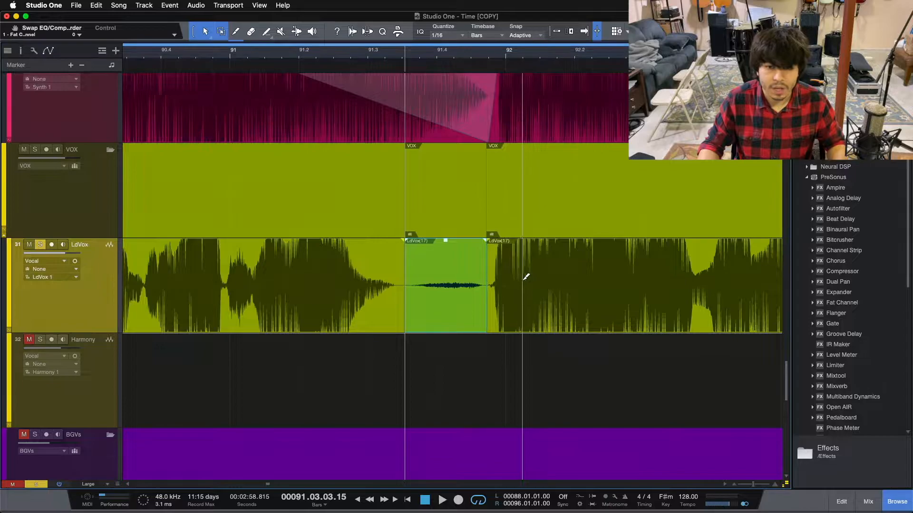
key(super+z)
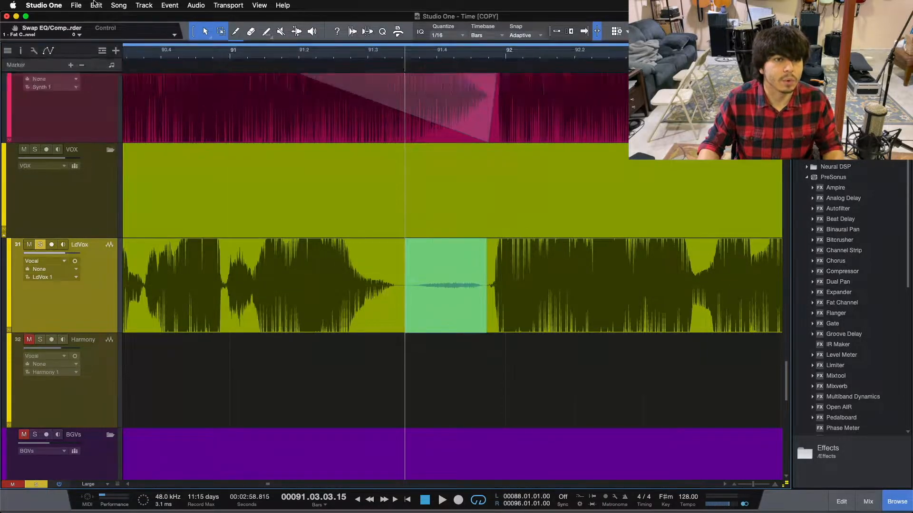
- Search the keyboard shortcuts for "-3", check the Decrease Volume -3dB macro, and cancel the preferences
click(35, 4)
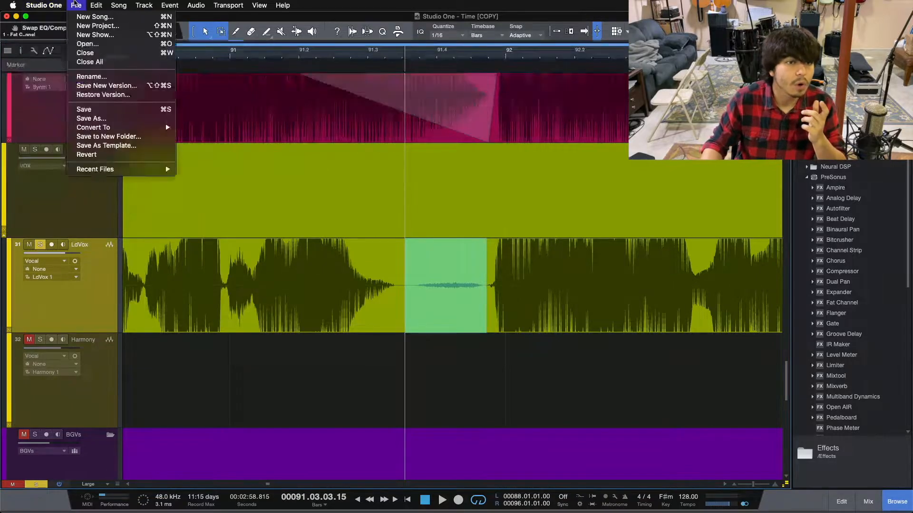
click(48, 40)
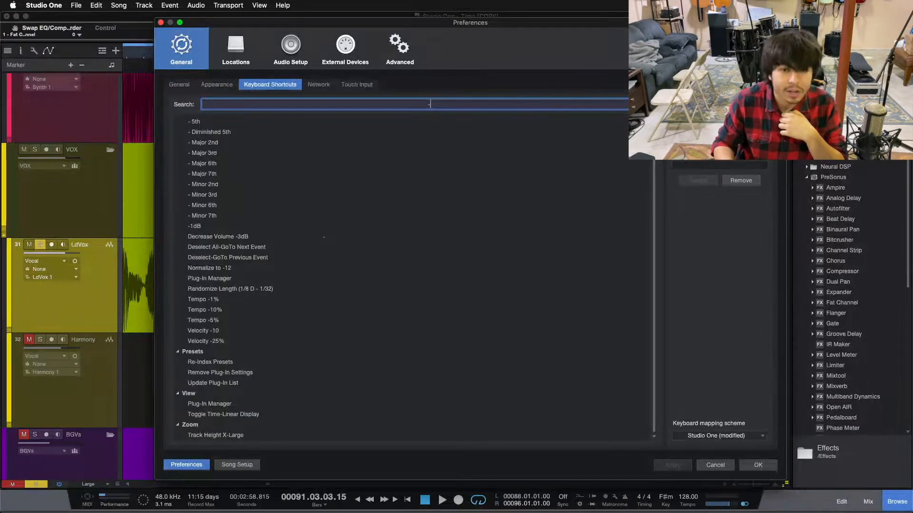
text(-3)
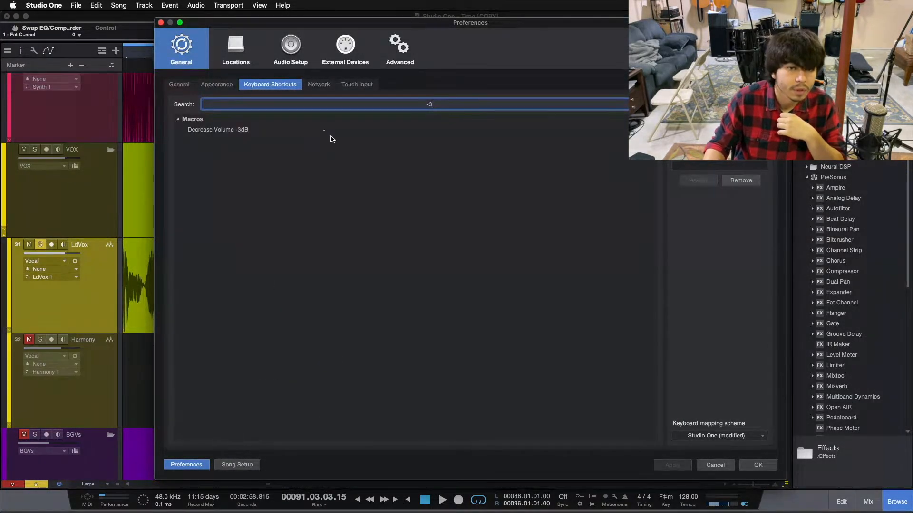
click(240, 131)
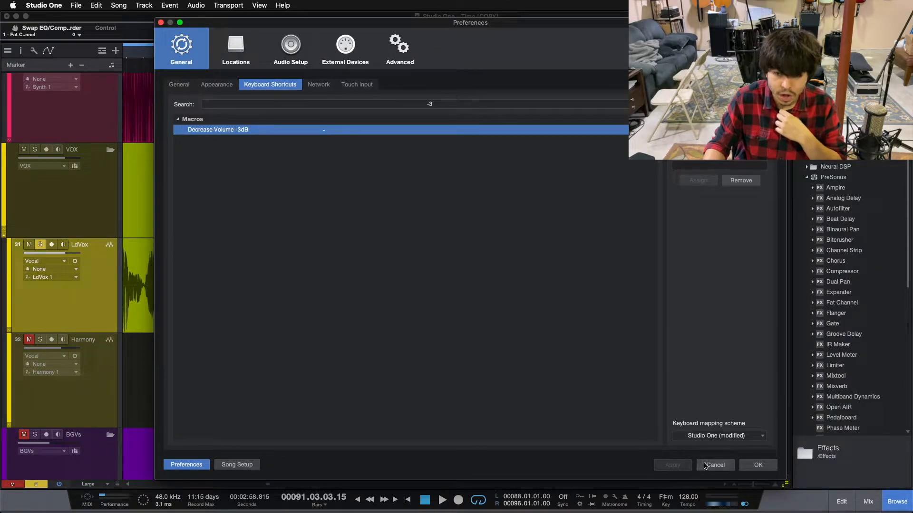
click(704, 466)
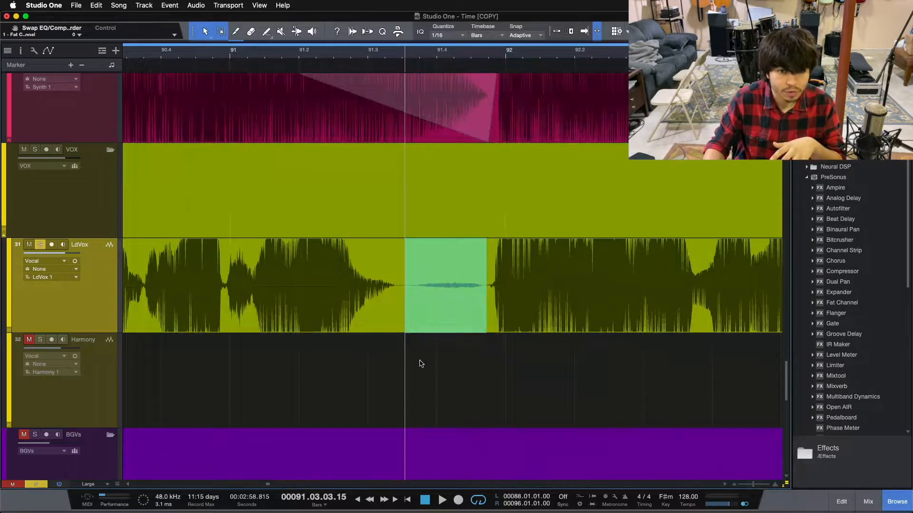
- Split out the quiet LdVox breath from about 91.3.3 to just before bar 92 and lower its volume
click(394, 359)
drag(407, 267, 485, 264)
key(super+alt+x)
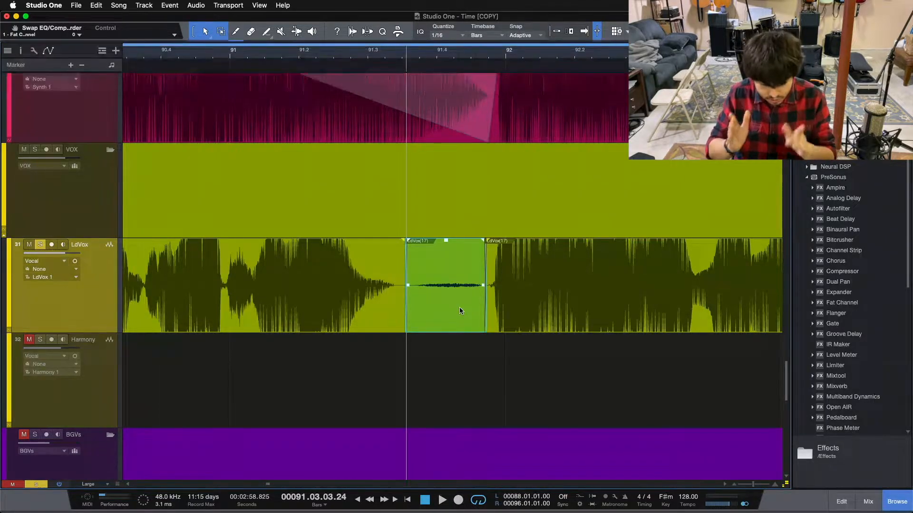
drag(493, 61, 543, 56)
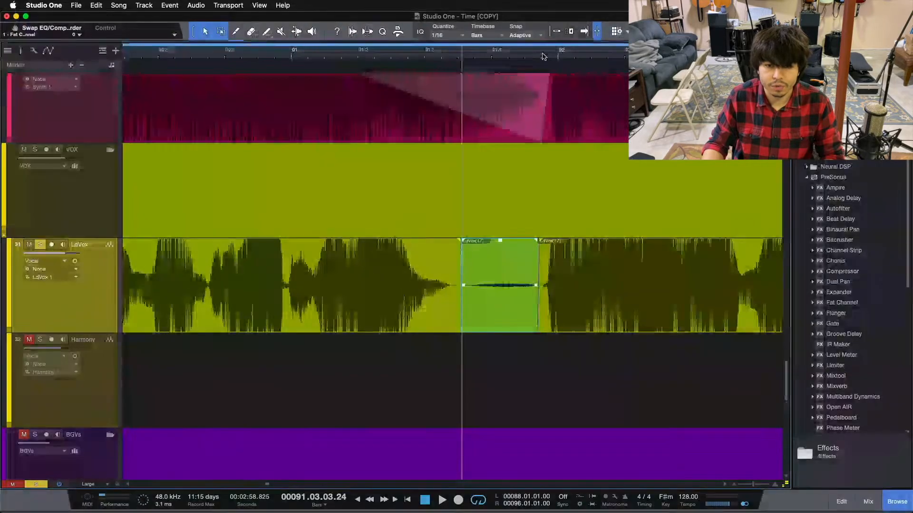
- Play LdVox from 90.3 through the lowered breath and the following phrases up to 95.3
click(189, 56)
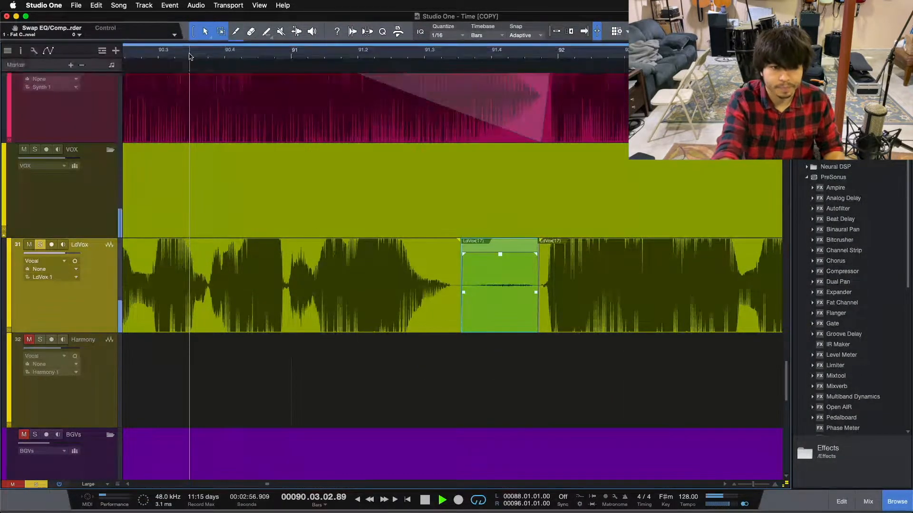
key(space)
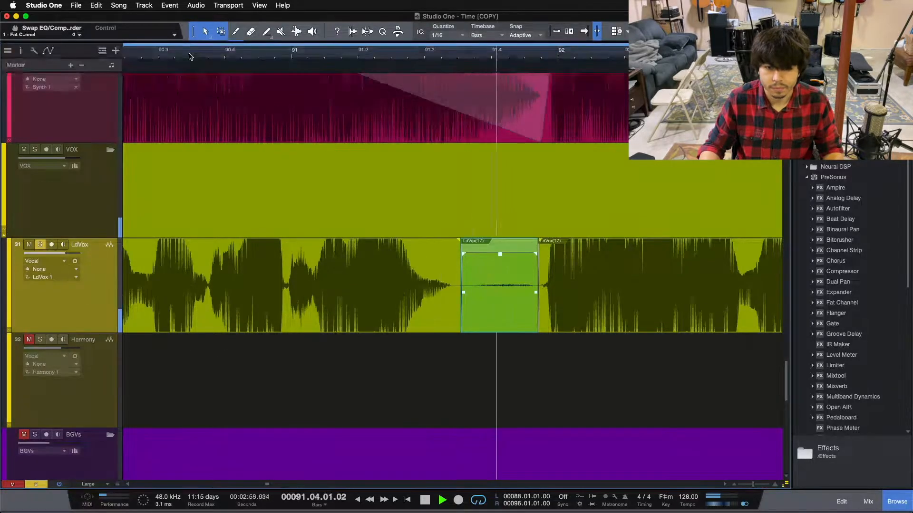
drag(425, 49, 322, 35)
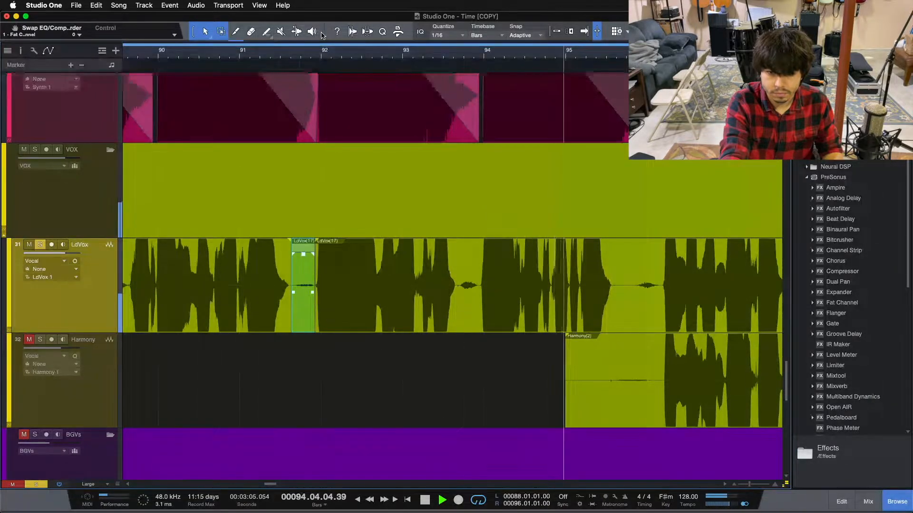
key(space)
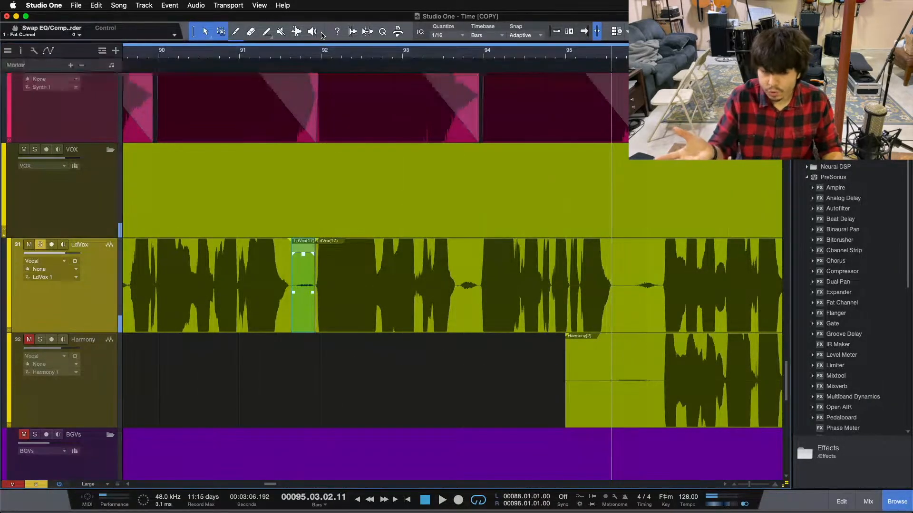
- Listen to LdVox from just before bar 92 to bar 94 and examine the quiet gap before bar 94 closely
drag(317, 58, 341, 72)
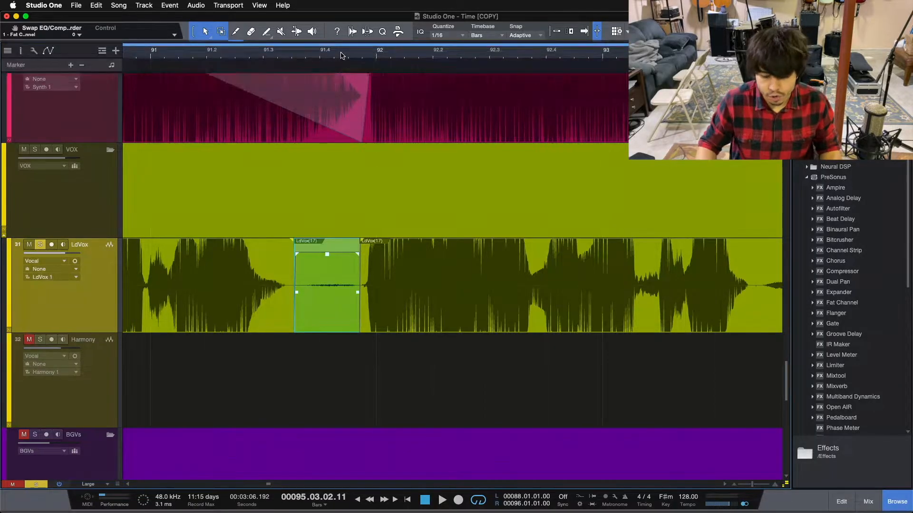
drag(353, 52, 280, 44)
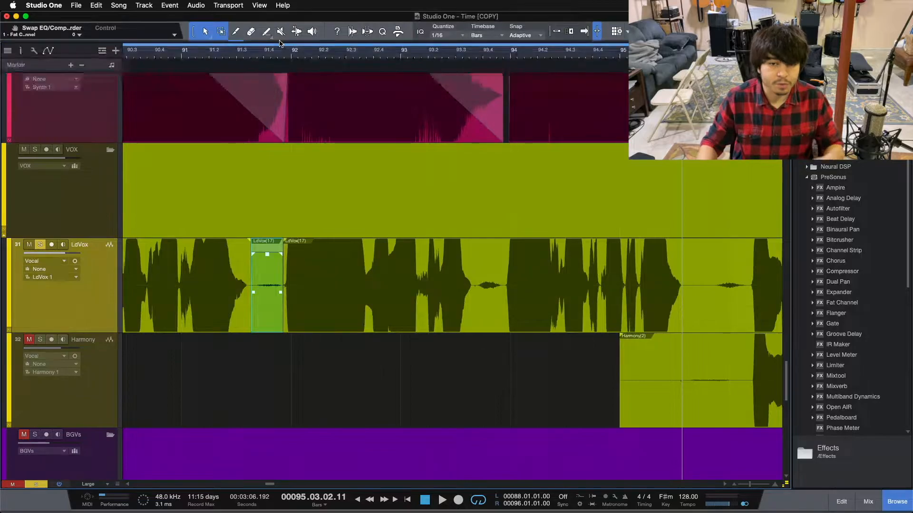
click(292, 56)
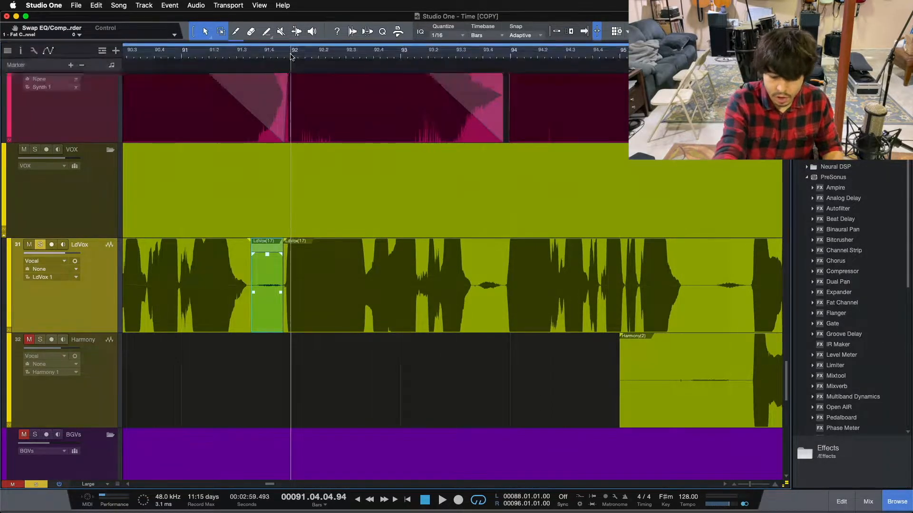
key(space)
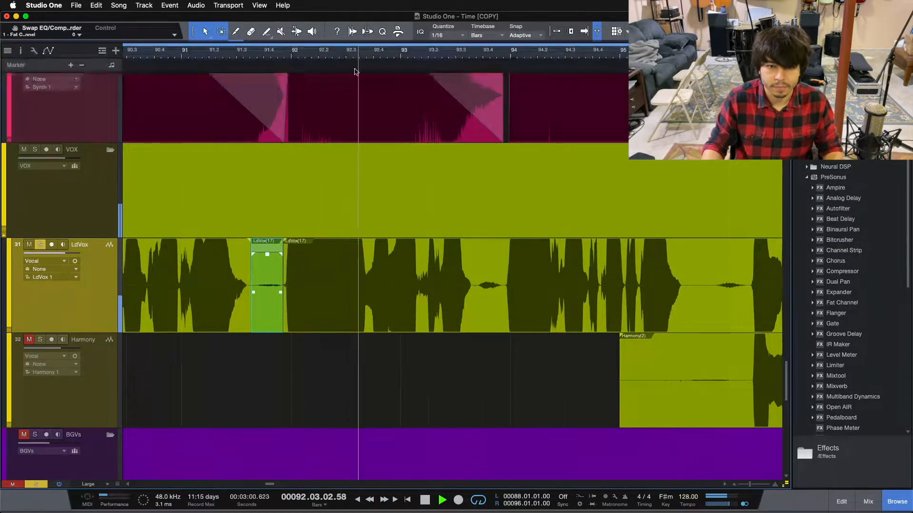
drag(405, 58, 325, 60)
key(space)
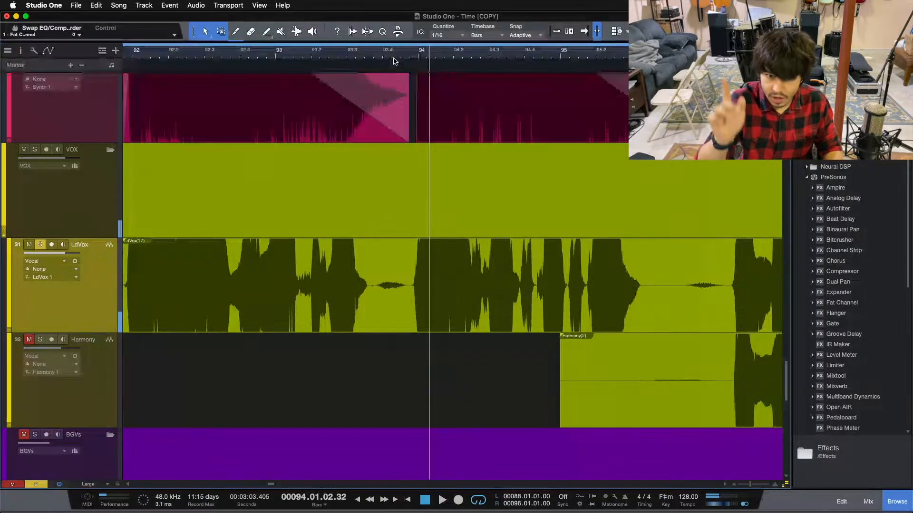
drag(395, 59, 383, 89)
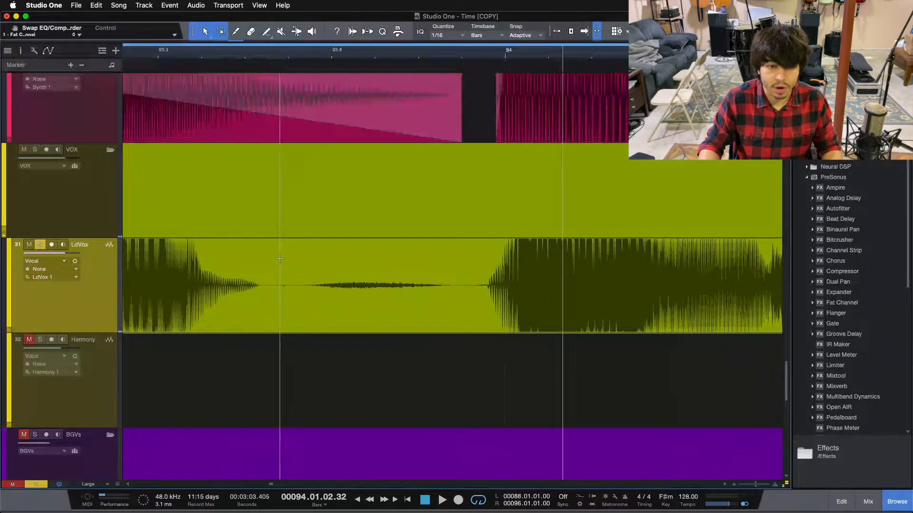
- Split out the quiet LdVox breath from about 93.3.3 to just before bar 94 and lower its volume
drag(280, 259, 468, 267)
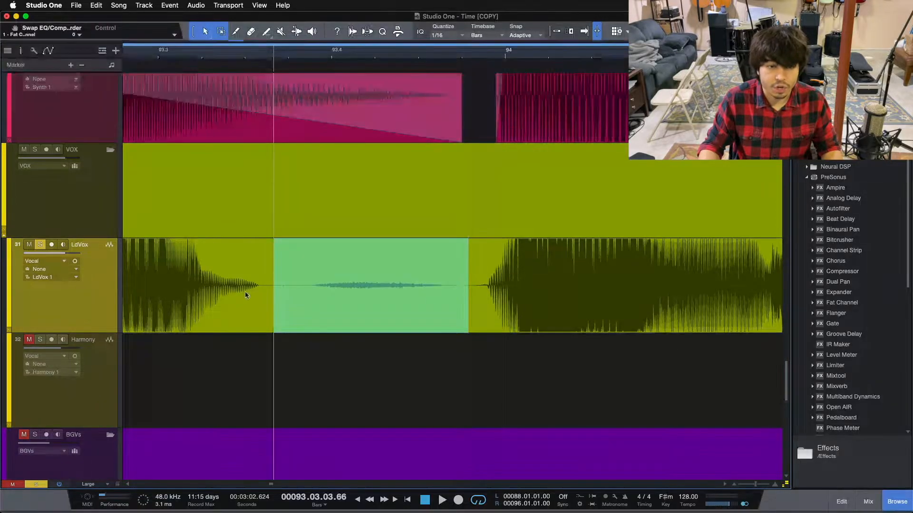
click(292, 317)
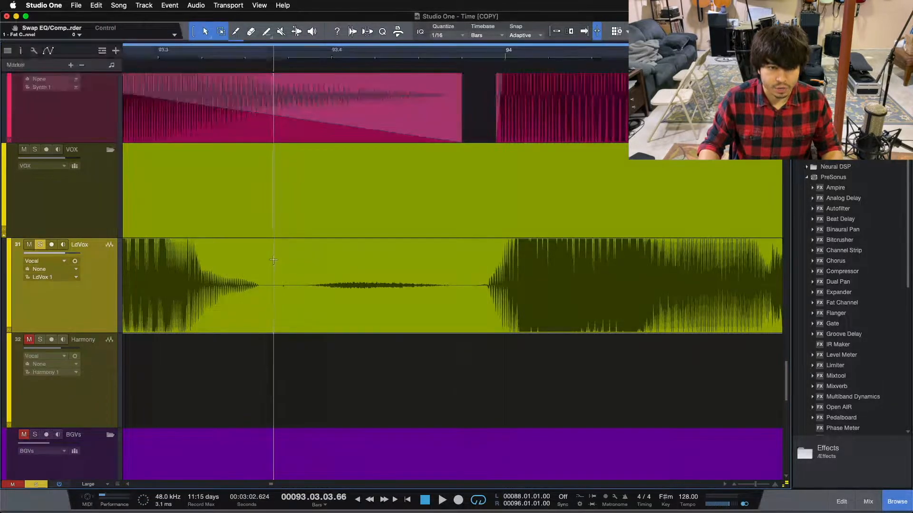
drag(273, 260, 467, 291)
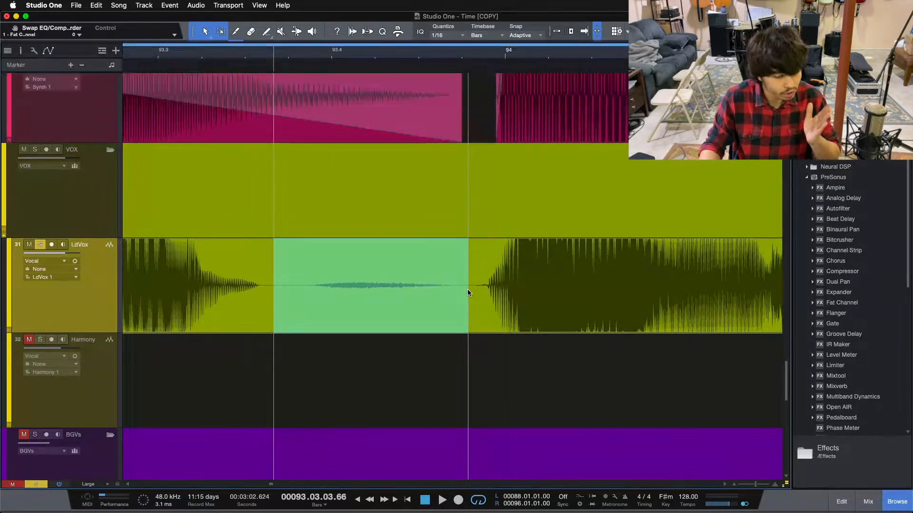
click(316, 383)
drag(275, 272, 467, 277)
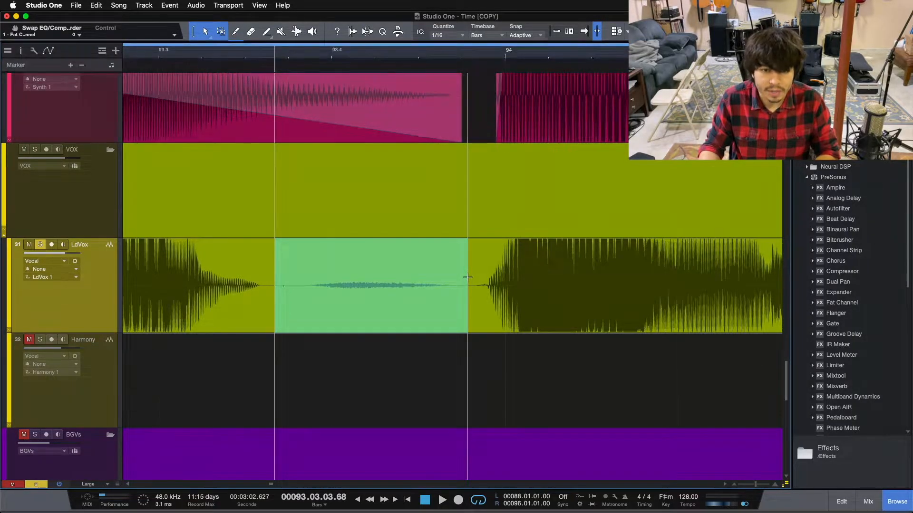
key(alt+x)
drag(371, 240, 371, 255)
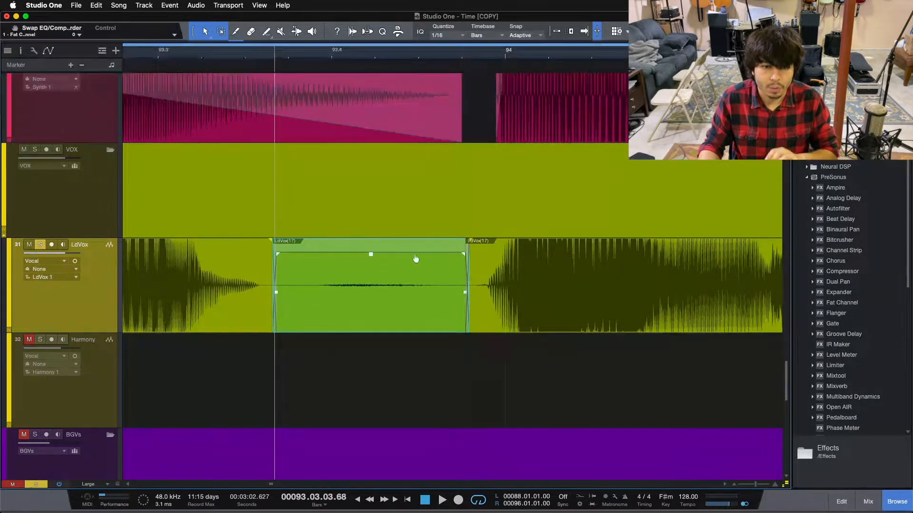
- Play LdVox from about 92.3 through the lowered breath before bar 94 and the following phrase up to 95.2
drag(339, 59, 388, 40)
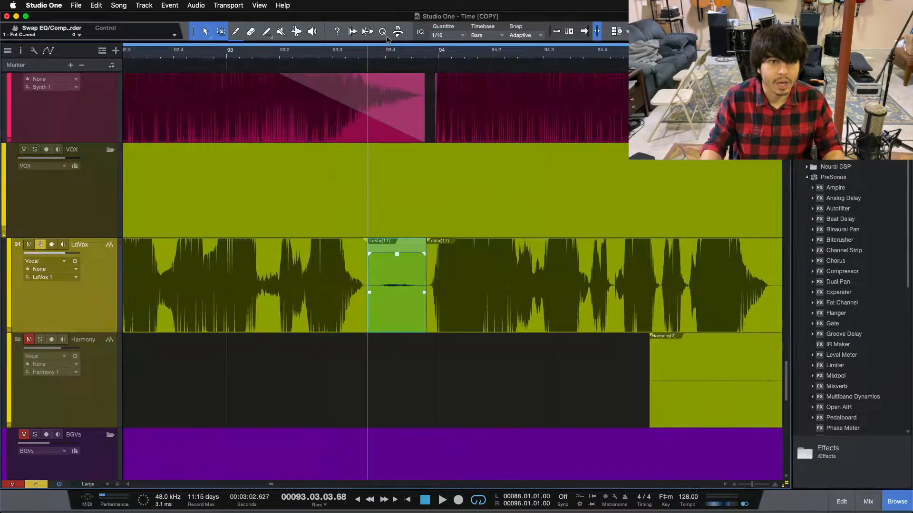
click(143, 52)
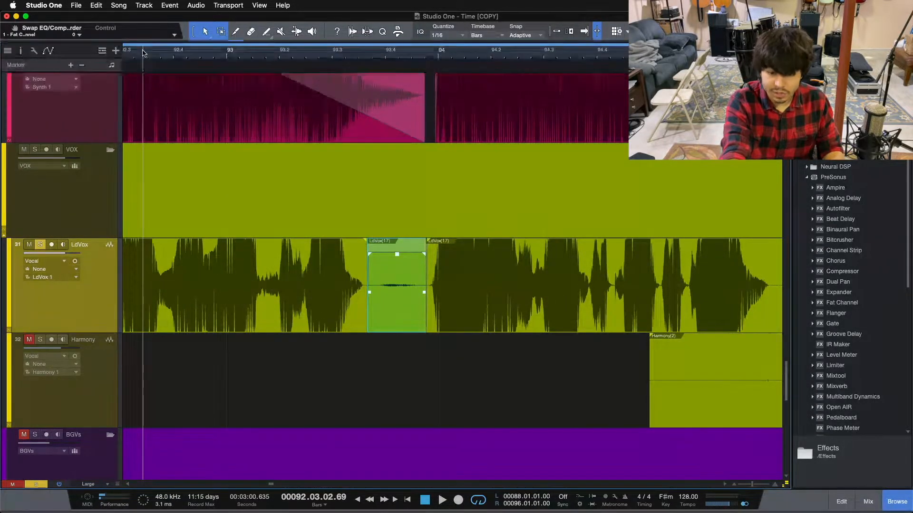
key(space)
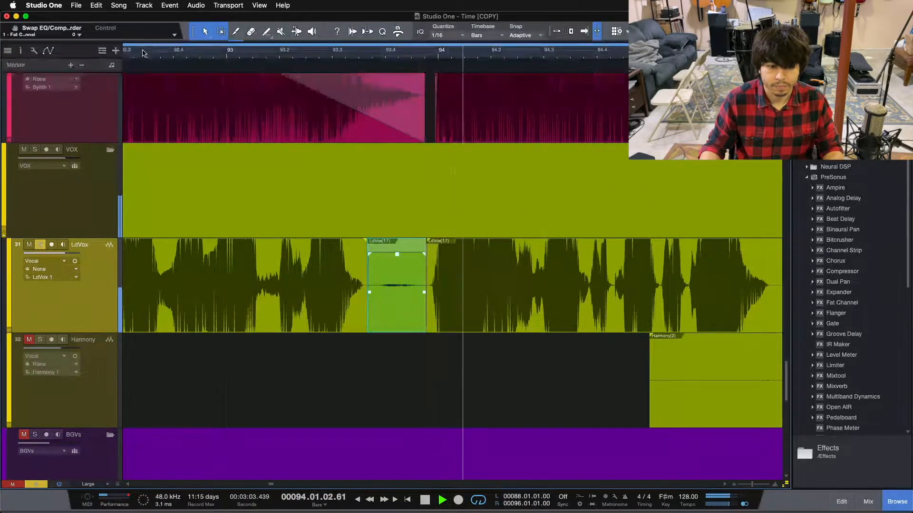
click(143, 52)
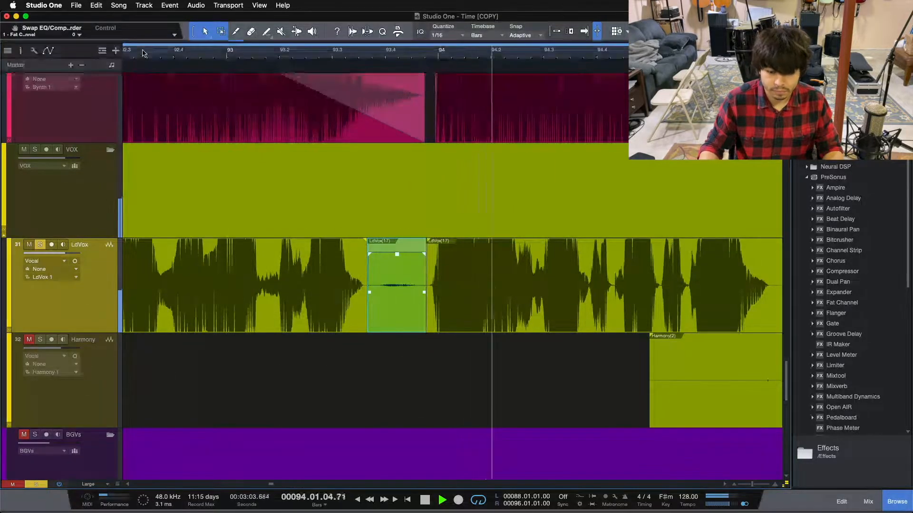
key(space)
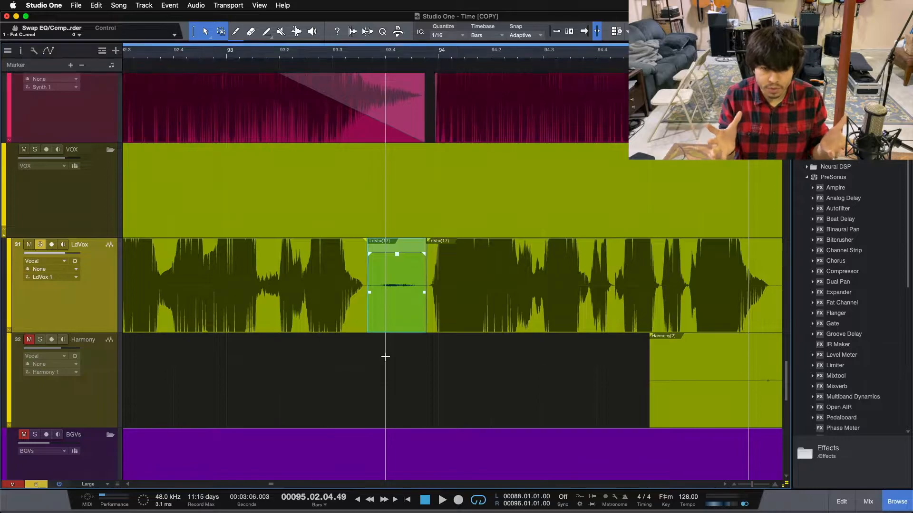
- Listen twice to the LdVox phrase from around the start of bar 94 to past 95.3
drag(670, 51, 514, 55)
drag(261, 56, 232, 49)
click(219, 54)
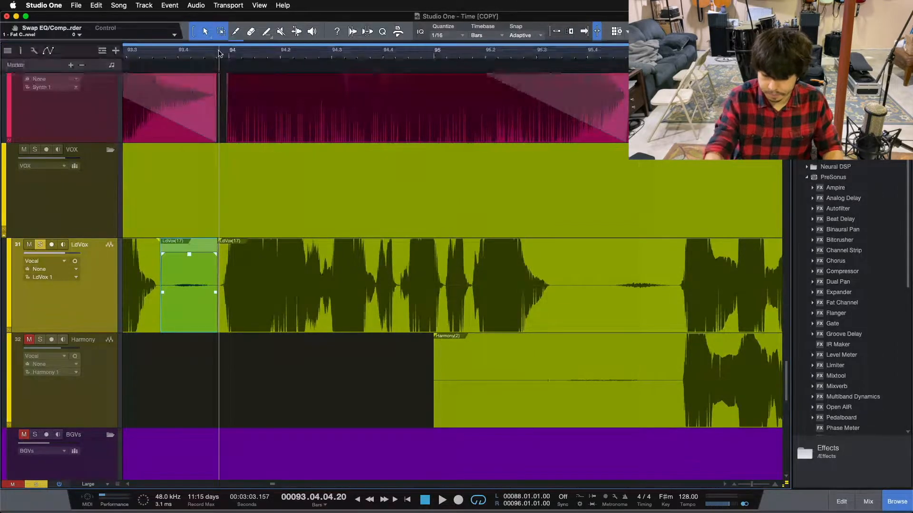
key(space)
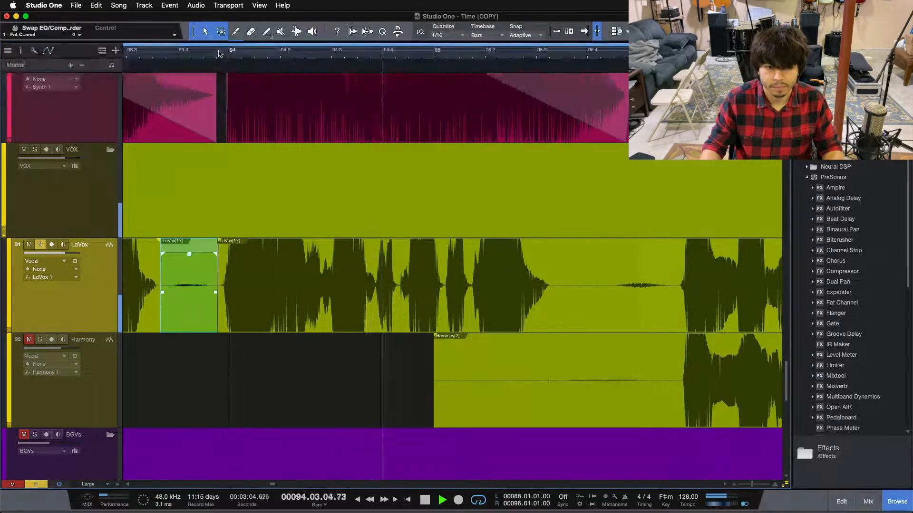
key(space)
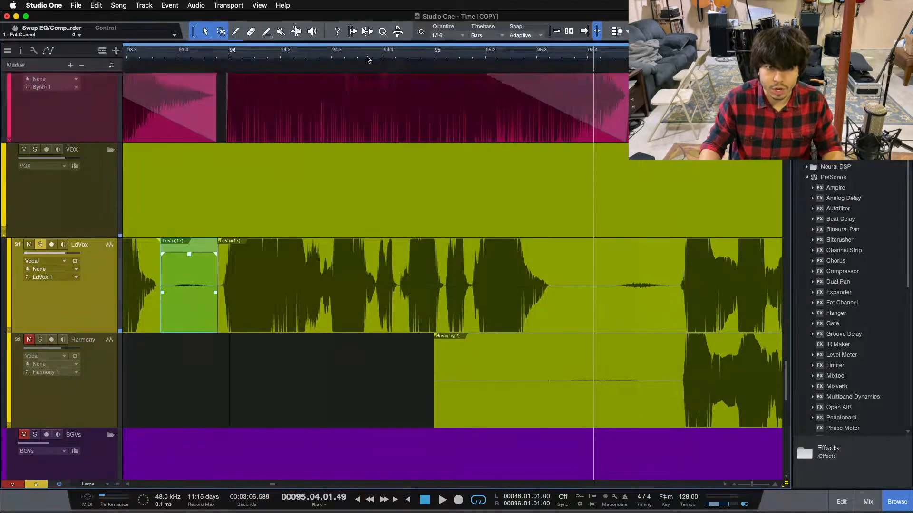
click(228, 56)
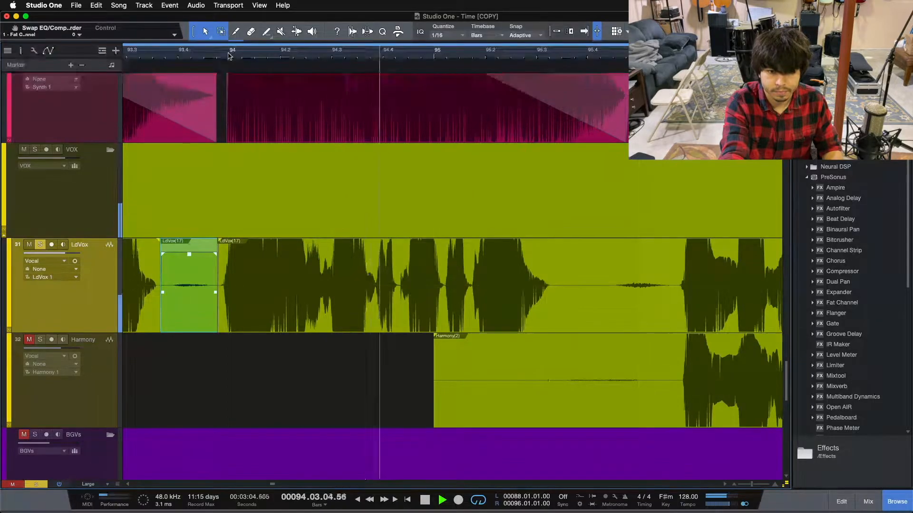
key(space)
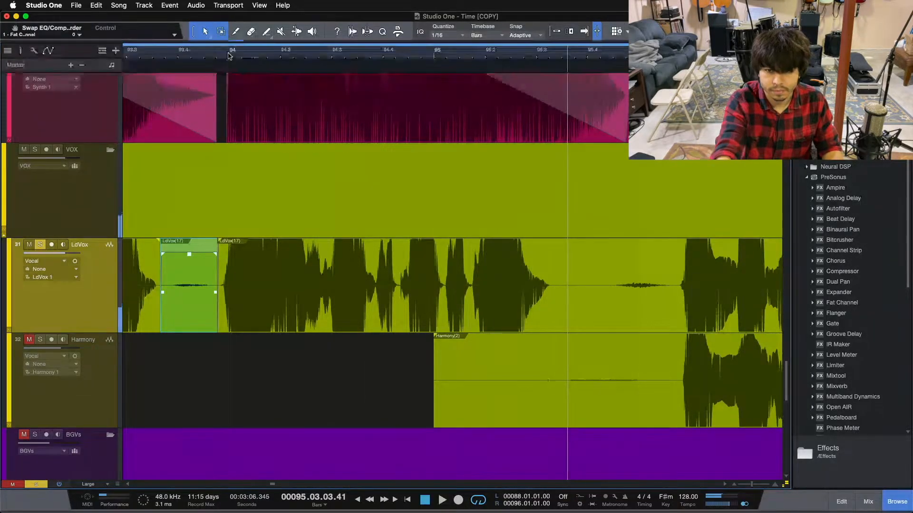
- Mark the noisy LdVox consonant just after bar 95 and play the phrase around it from 94.3 to 95.3
drag(461, 58, 462, 89)
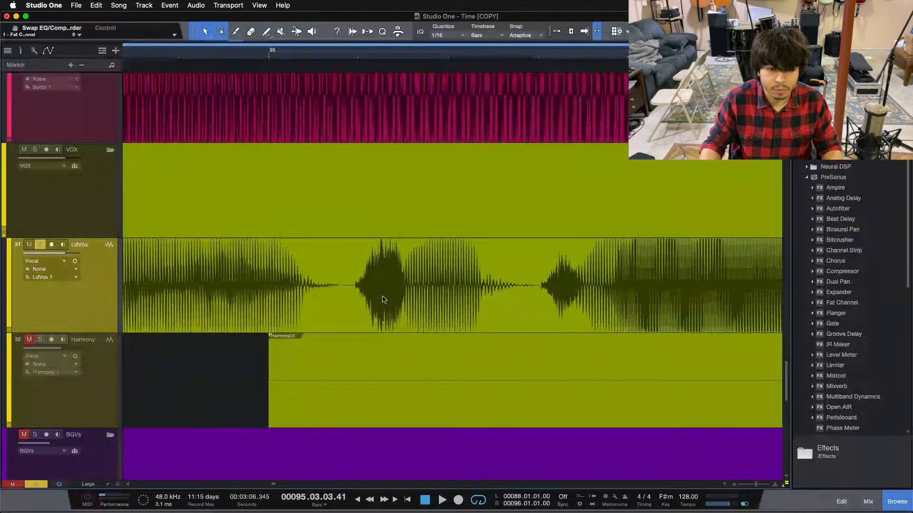
drag(350, 293, 406, 269)
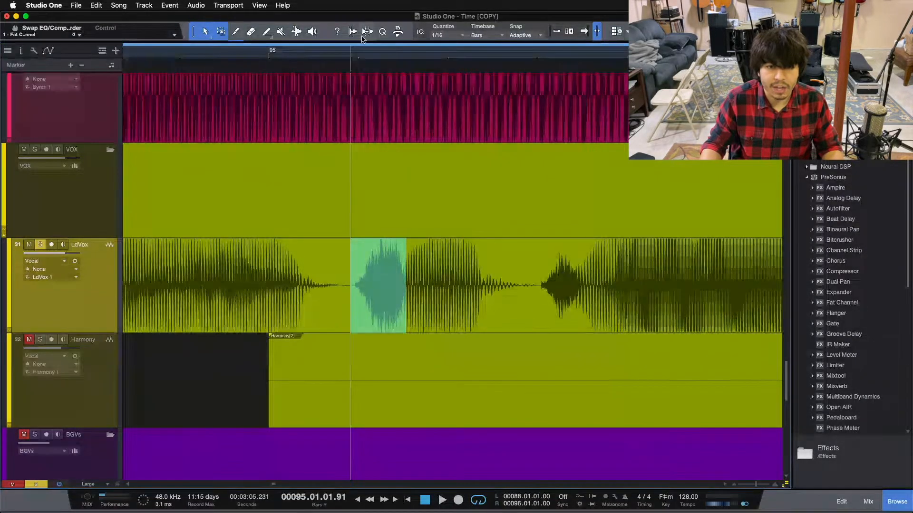
drag(390, 62, 405, 38)
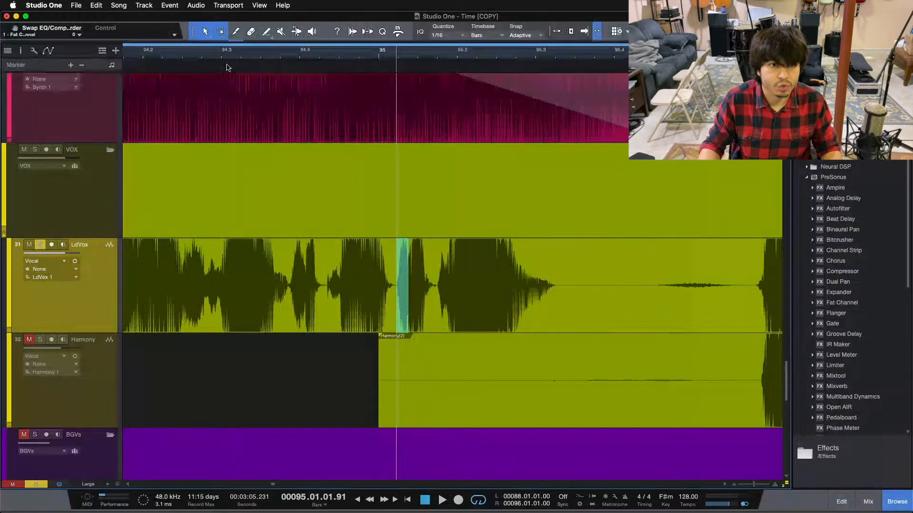
click(219, 56)
key(space)
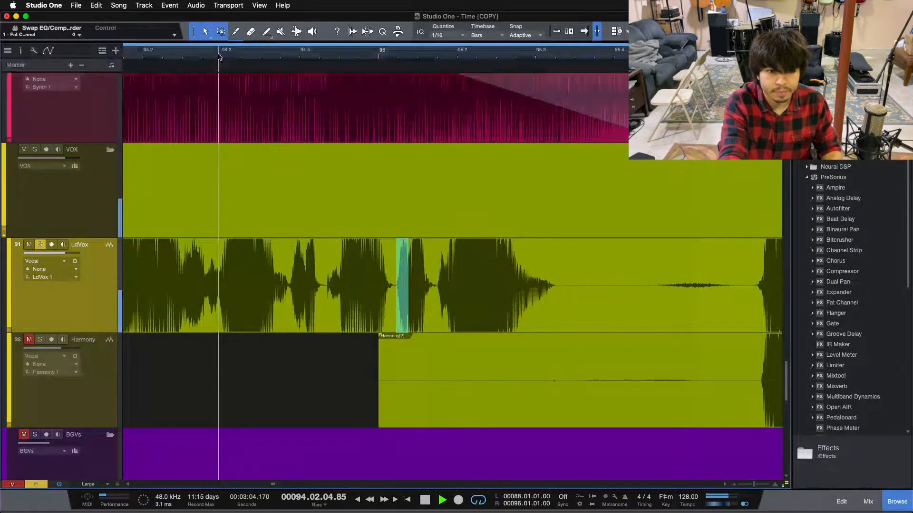
key(space)
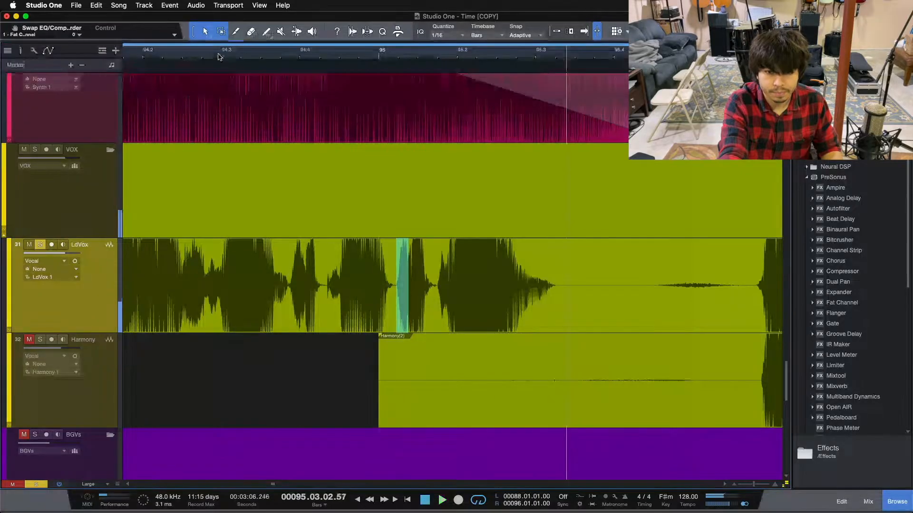
- Reselect the noisy LdVox consonant just after bar 95, split it out with crossfades at both edges, and lower its volume
drag(390, 56, 276, 93)
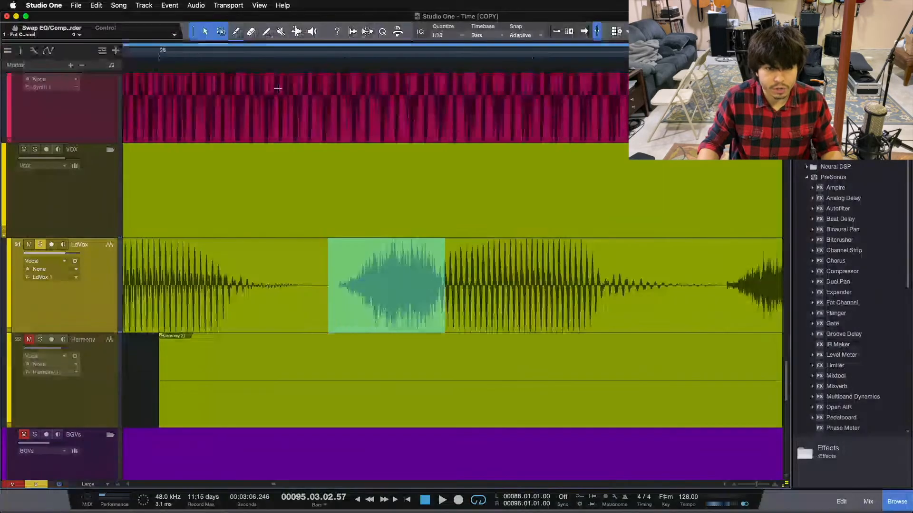
click(267, 276)
drag(322, 275, 441, 303)
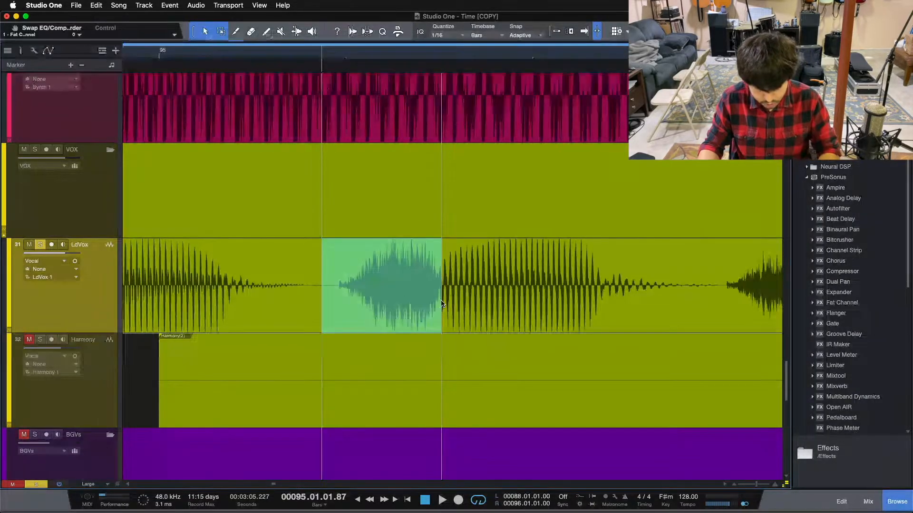
key(super+alt+x)
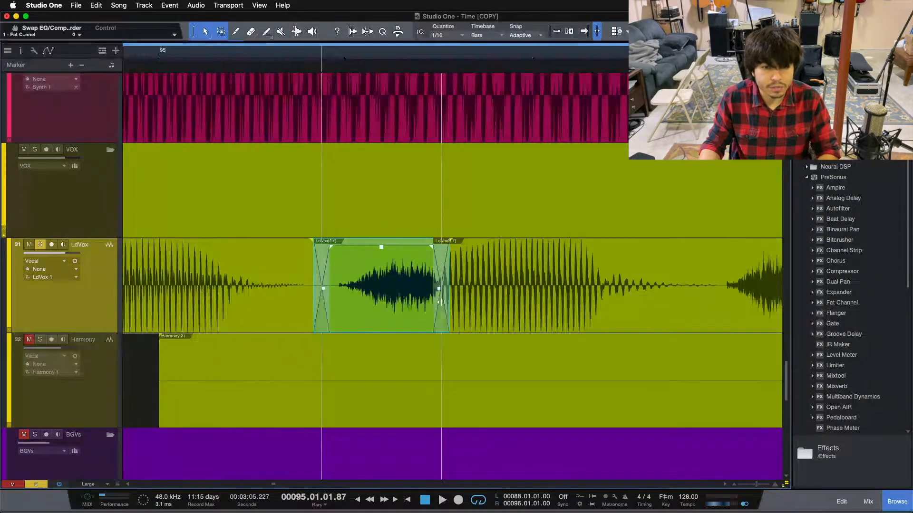
key(alt+Down)
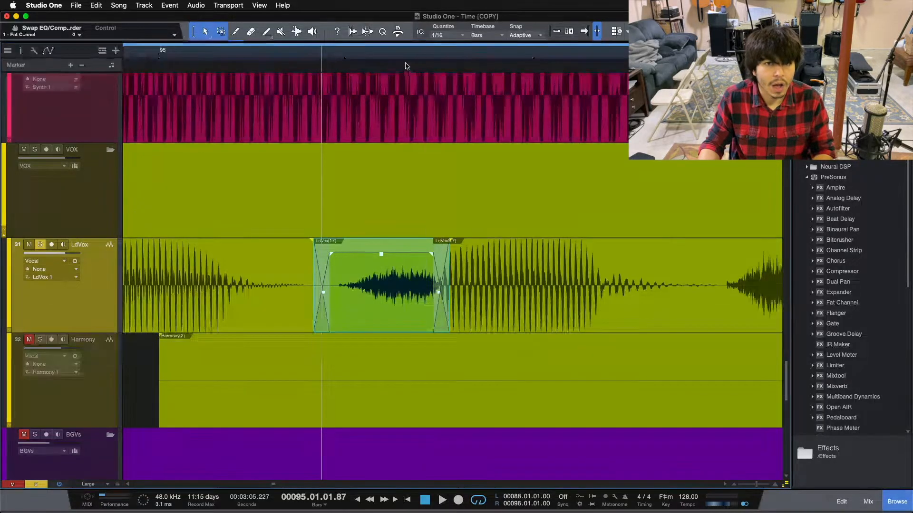
- Play LdVox through the lowered consonant up to 95.3, once from 94.4 and again from about 93.3
drag(403, 54, 427, 36)
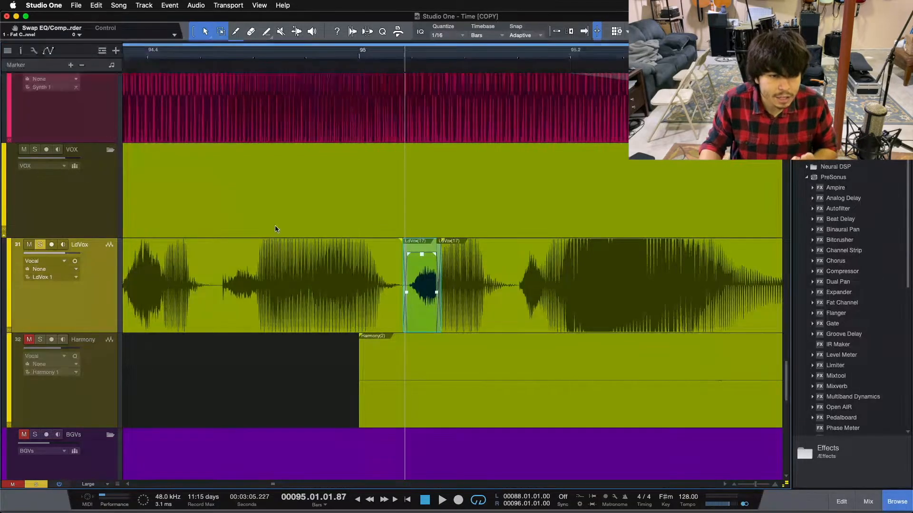
click(196, 51)
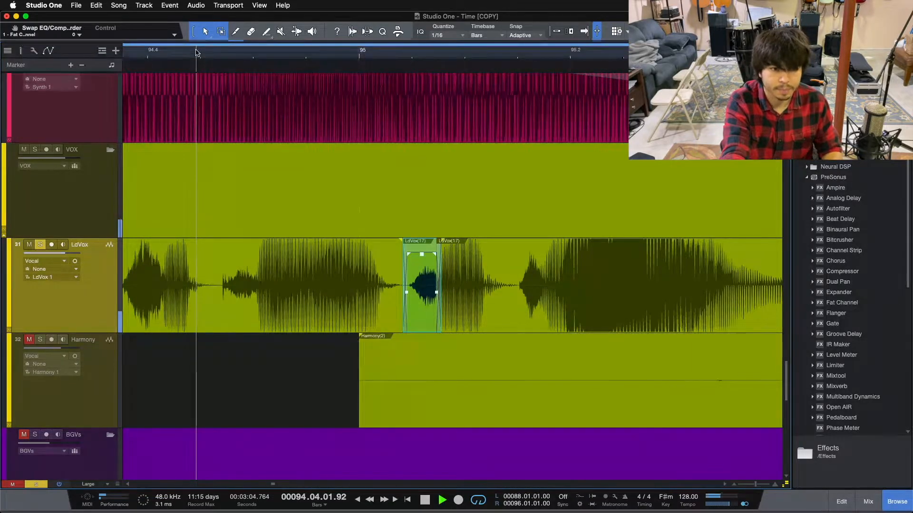
key(space)
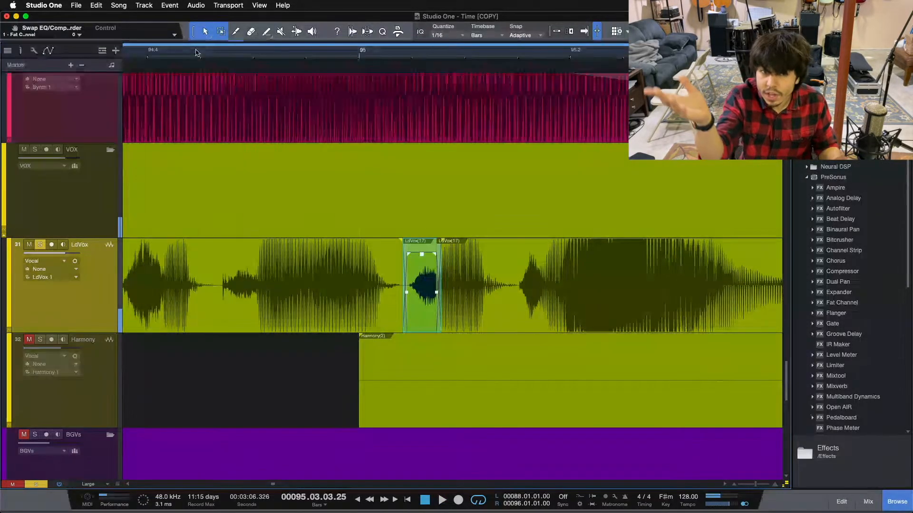
drag(197, 51, 322, 19)
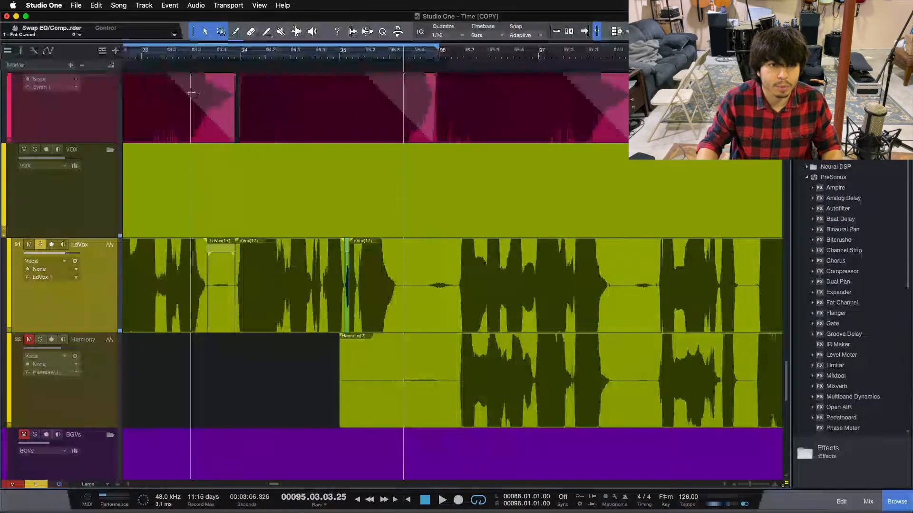
click(188, 54)
key(space)
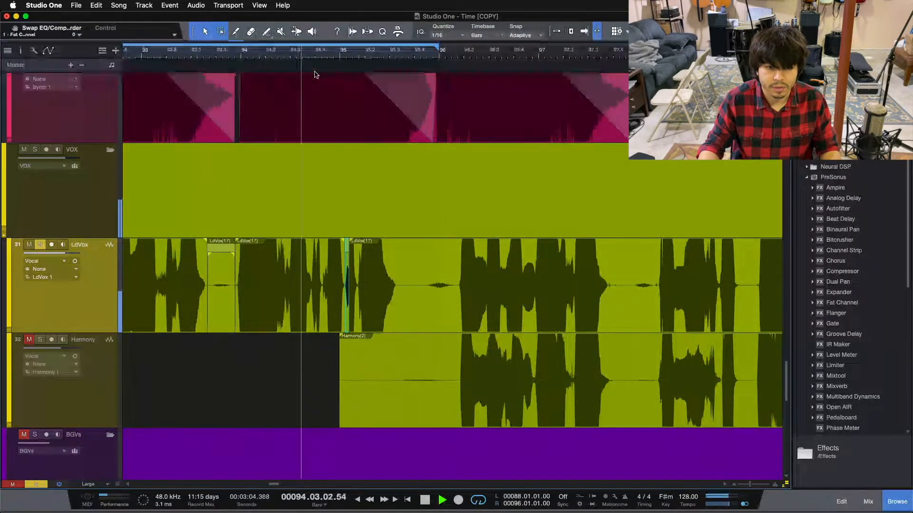
key(space)
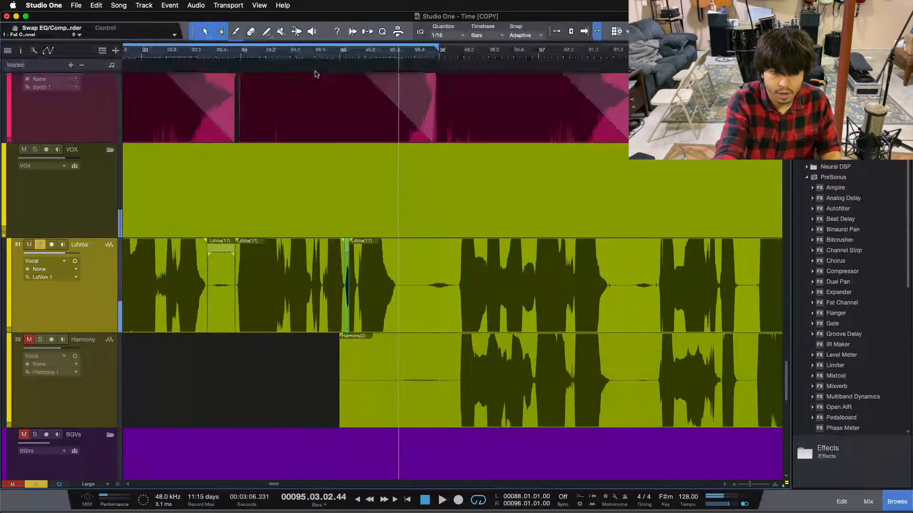
- Inspect the lowered LdVox consonant up close and replay the surrounding phrase up to 95.3
drag(355, 57, 437, 87)
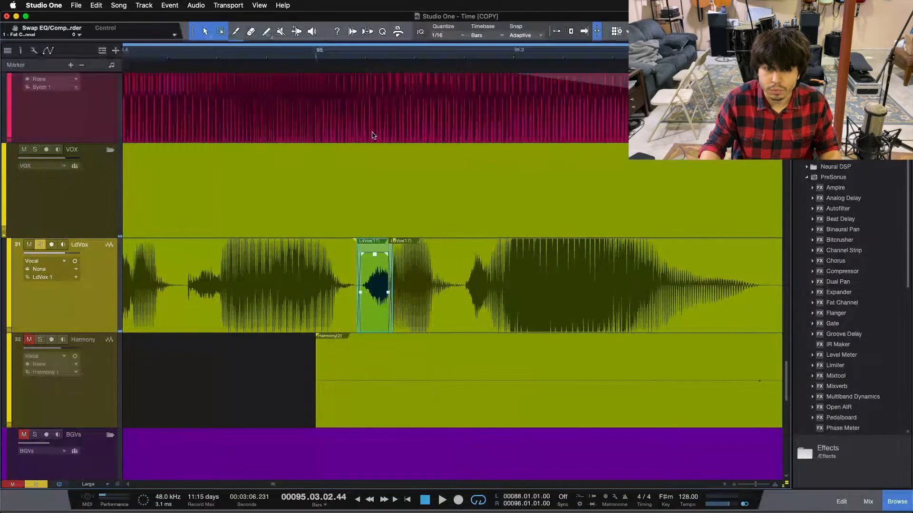
drag(372, 58, 190, 71)
click(158, 56)
key(space)
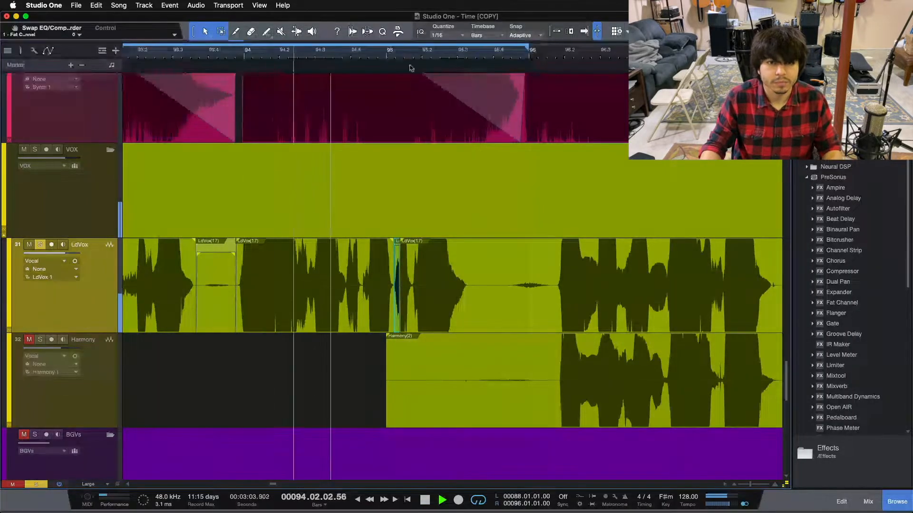
key(space)
- Undo the split and volume cut on the LdVox consonant just after bar 95 and play the unedited phrase from bar 94 to 95.3
drag(400, 51, 418, 74)
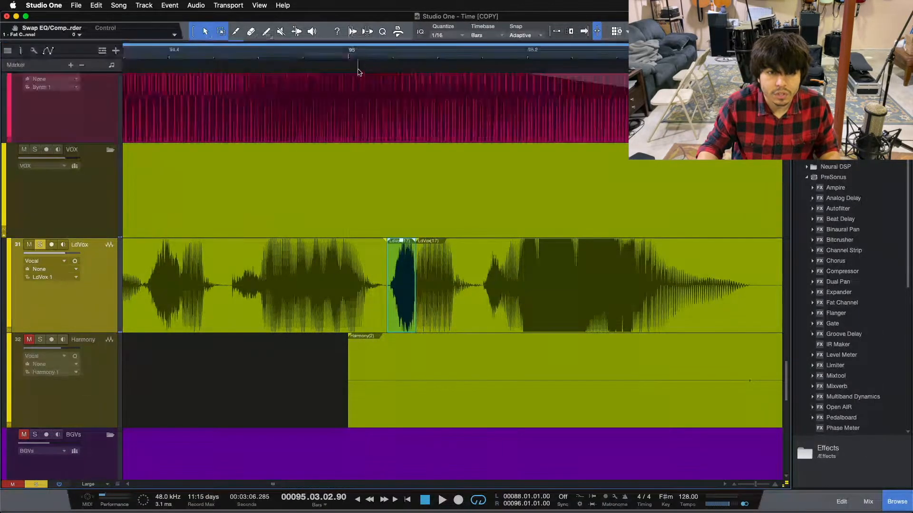
key(super+z)
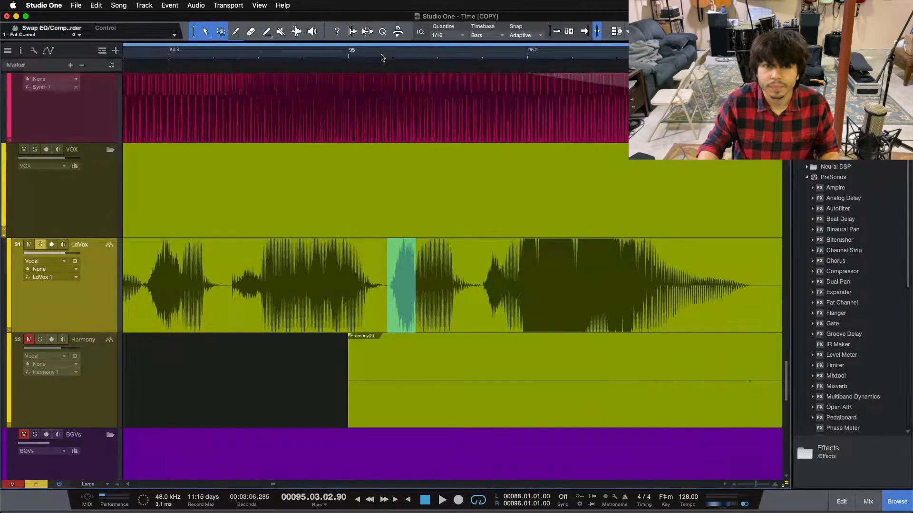
drag(383, 57, 407, 38)
click(228, 56)
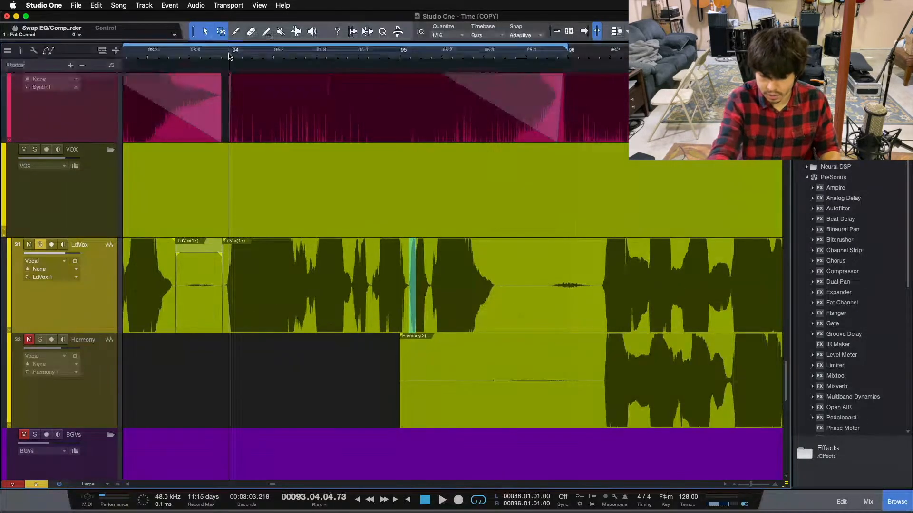
key(space)
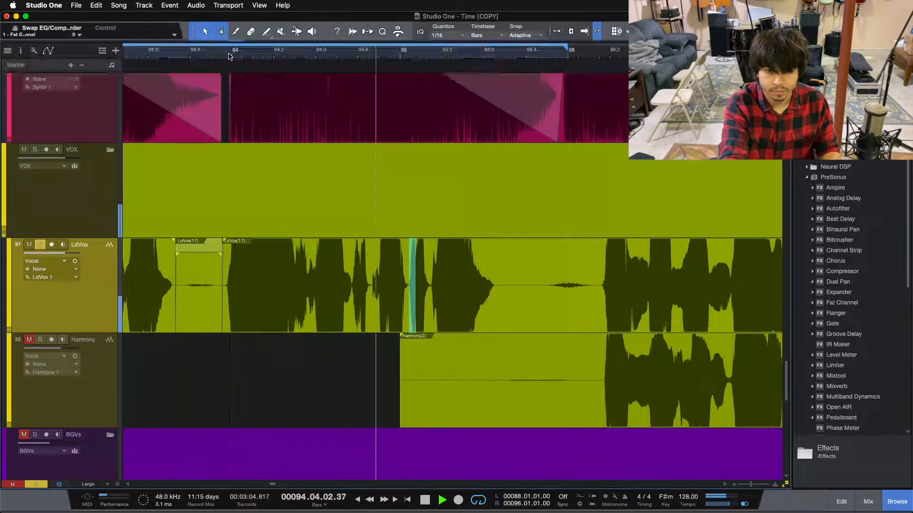
key(space)
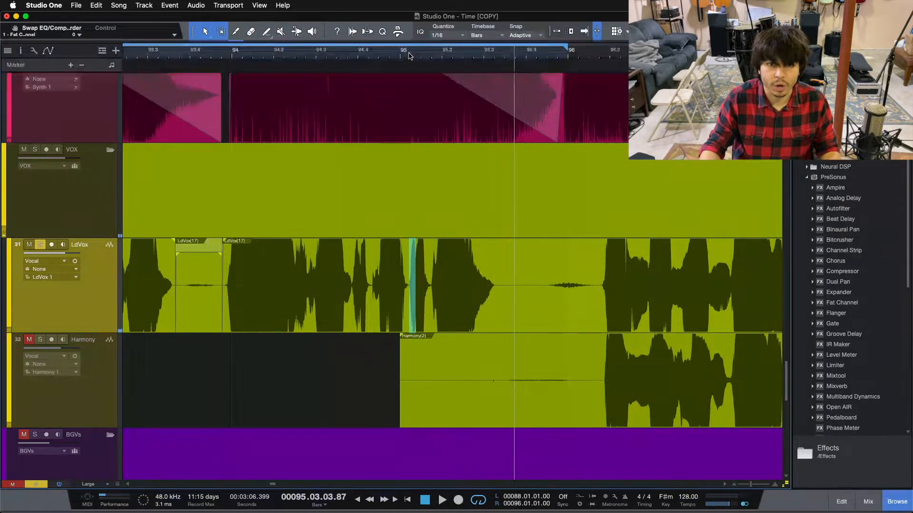
- Split out the marked LdVox consonant just after bar 95 again with crossfades at both edges and lower its volume
scroll(398, 70, up, 3)
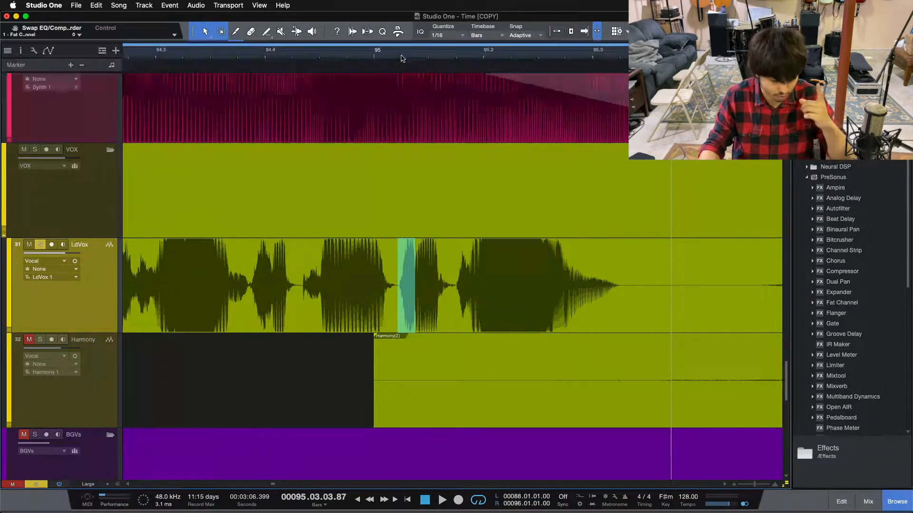
drag(407, 53, 407, 63)
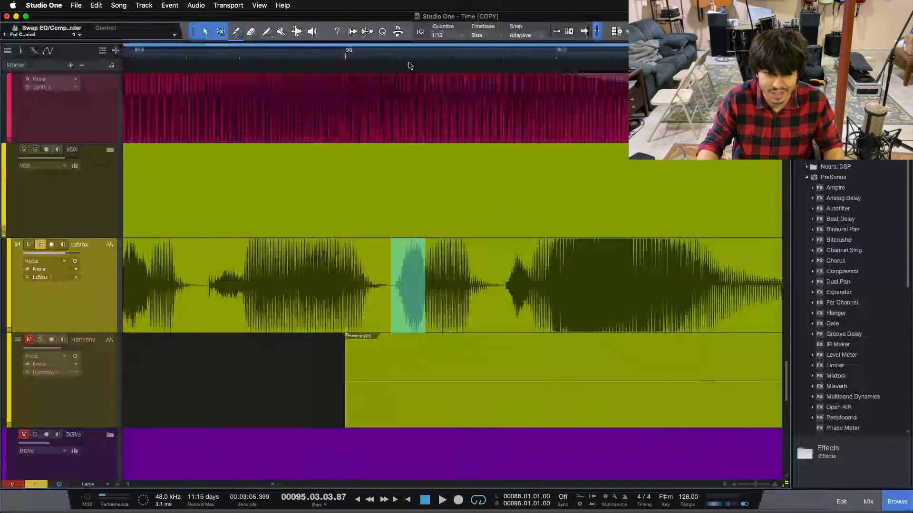
key(alt+super+x)
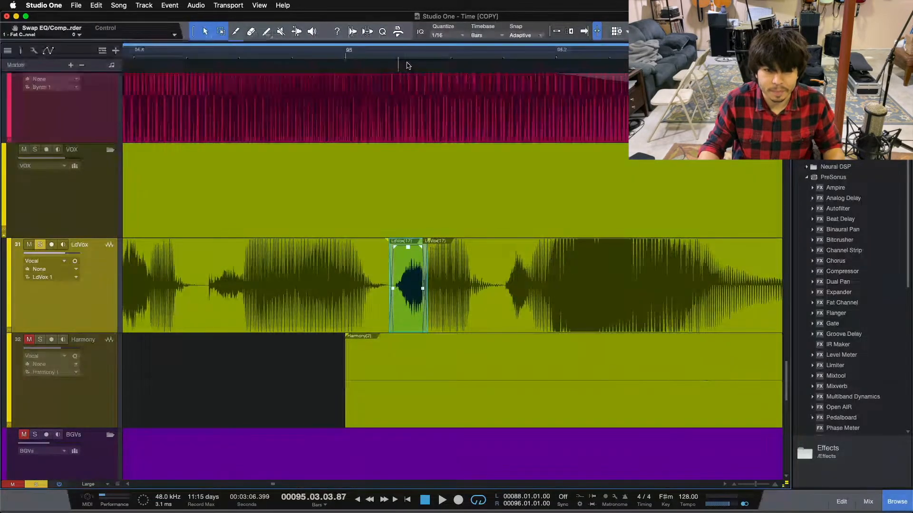
- Play LdVox from just before bar 94 through the lowered consonant after bar 95
drag(417, 55, 437, 33)
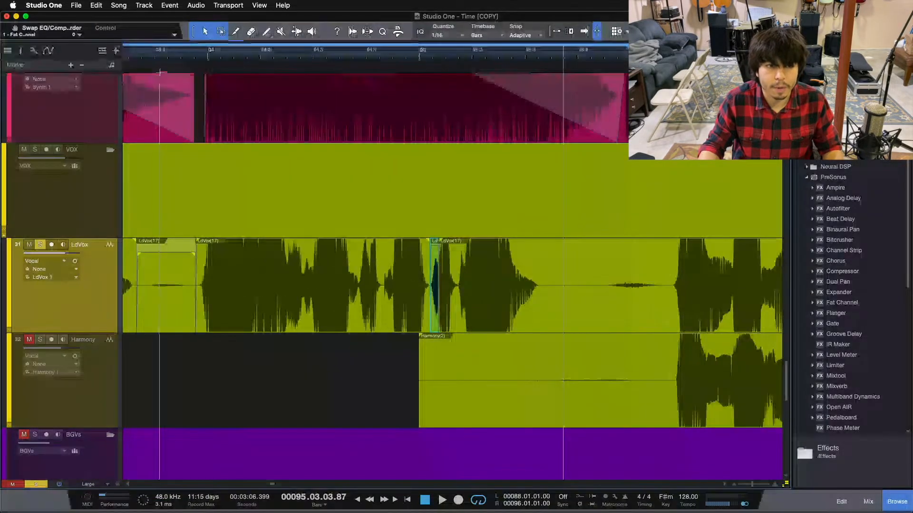
click(193, 54)
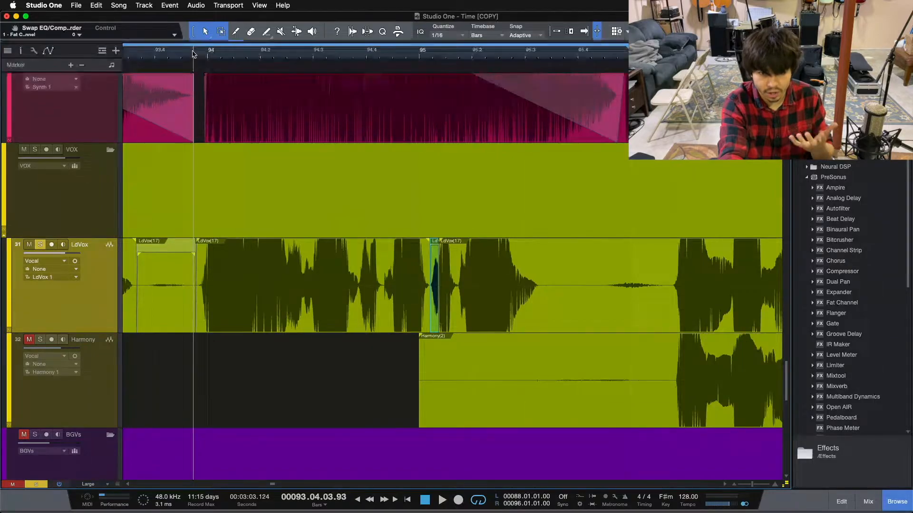
key(space)
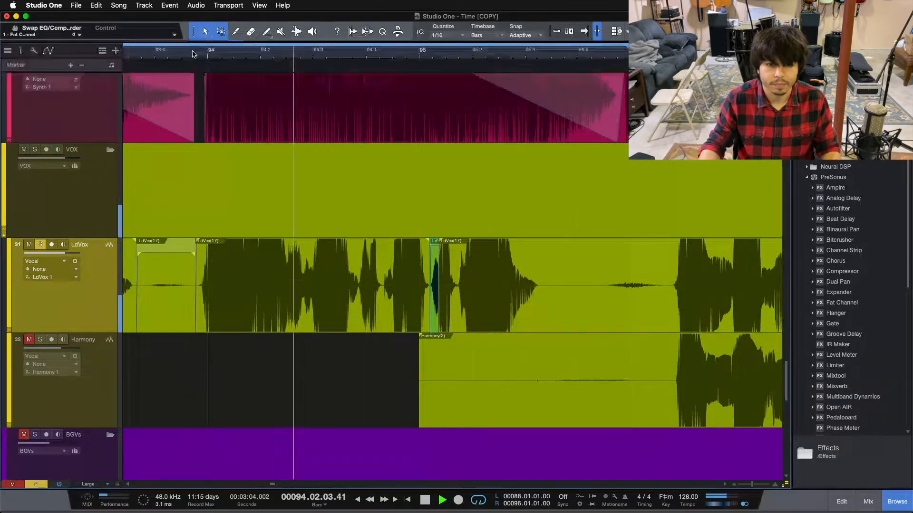
key(space)
- Fine-tune the volume of the split LdVox consonant just after bar 95 and play it back from 94.3 to 95.3
drag(432, 63, 444, 79)
drag(428, 248, 429, 248)
drag(395, 56, 230, 20)
click(135, 55)
key(space)
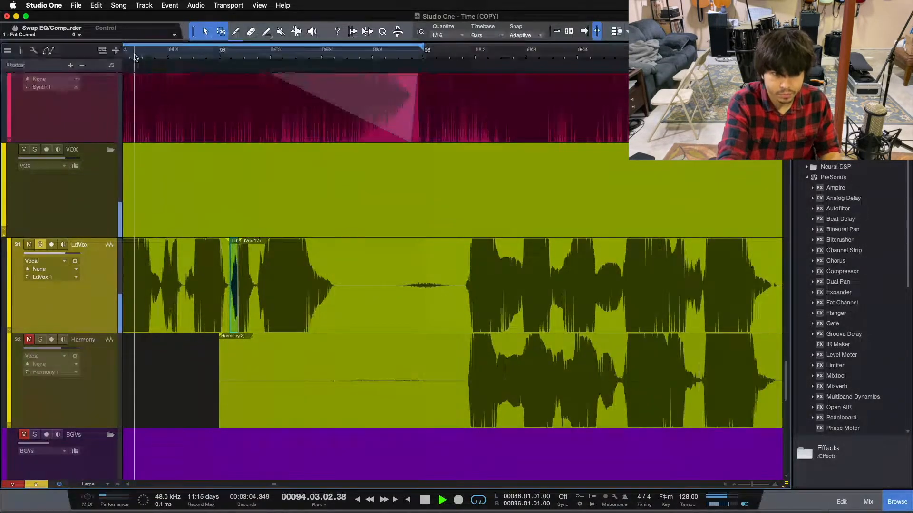
key(space)
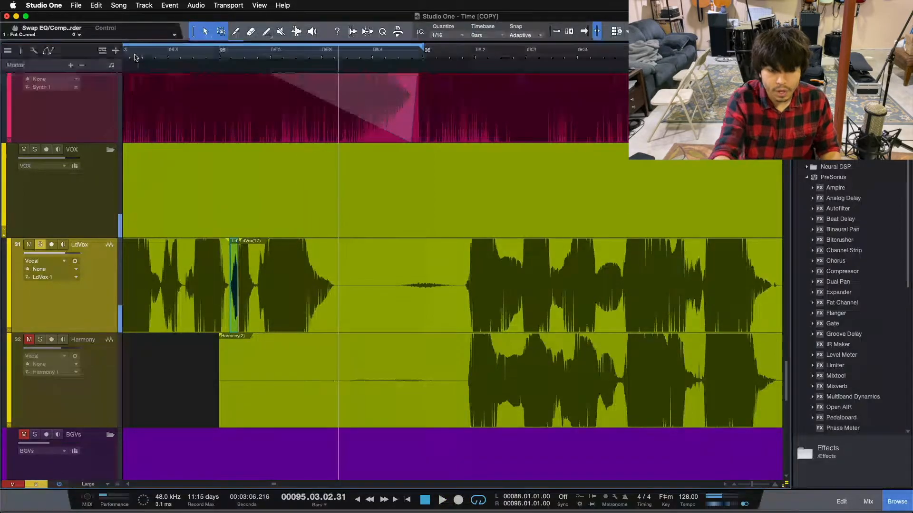
- Raise the lowered LdVox consonant's volume slightly and play the phrase from bar 94 to 95.3
drag(135, 55, 328, 47)
drag(382, 55, 382, 93)
mouse_move(343, 246)
mouse_down()
mouse_move(345, 232)
mouse_move(346, 243)
mouse_up()
drag(333, 54, 292, 53)
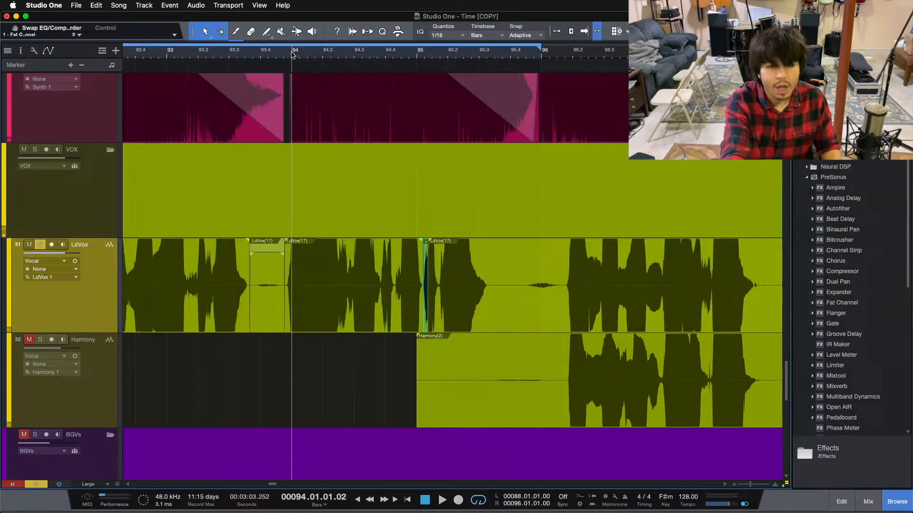
key(space)
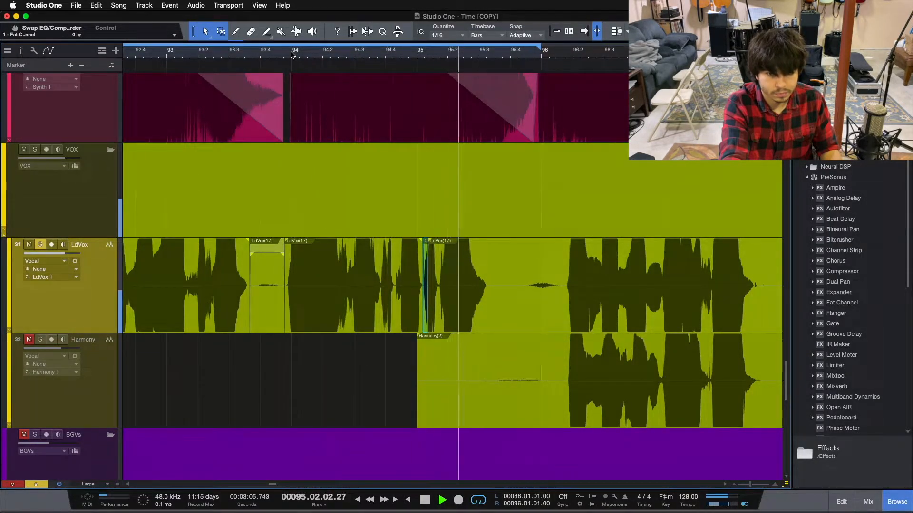
key(space)
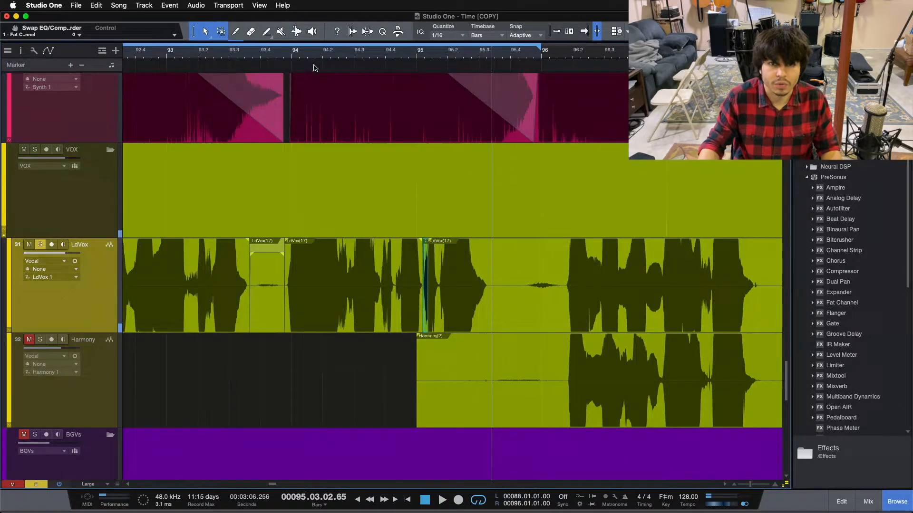
- Select the next noisy LdVox consonant just before 95.2, split it out with crossfades, and lower its volume
drag(445, 56, 392, 104)
drag(507, 264, 420, 264)
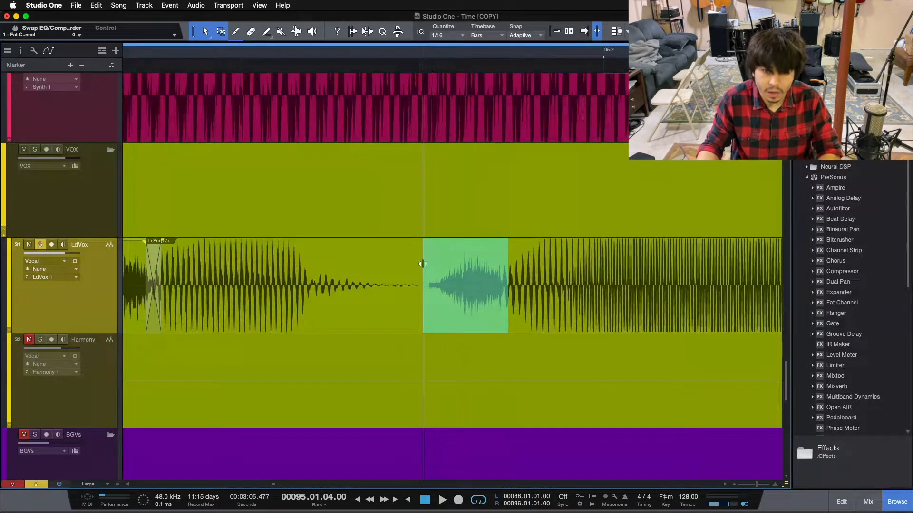
key(alt+super+x)
- Play LdVox from bar 94 to 95.3 to check both lowered consonants
drag(401, 51, 455, 14)
click(158, 56)
key(space)
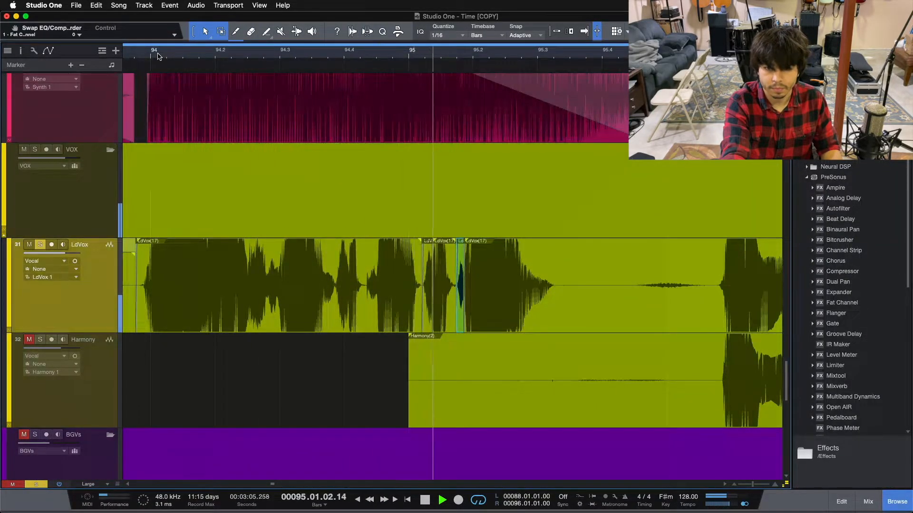
key(space)
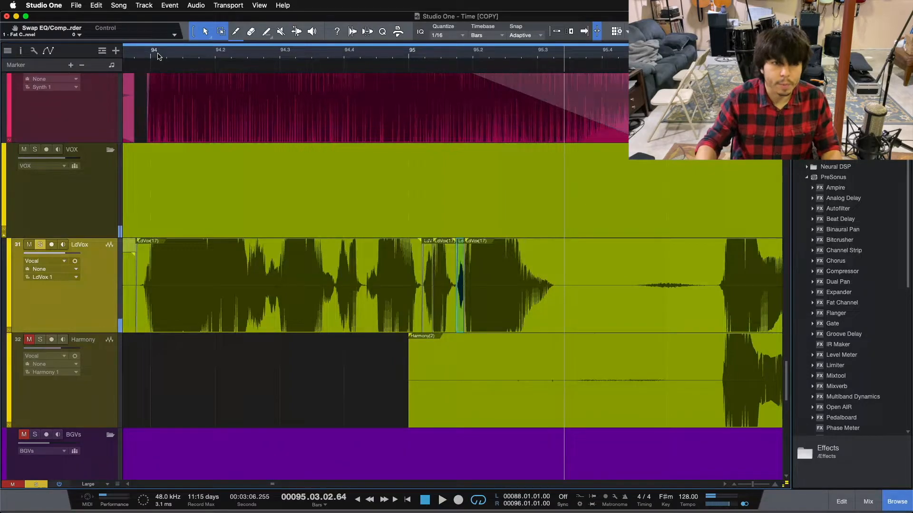
- Look over the edited LdVox clips in the first chorus and the lead vocal across the whole song
click(149, 56)
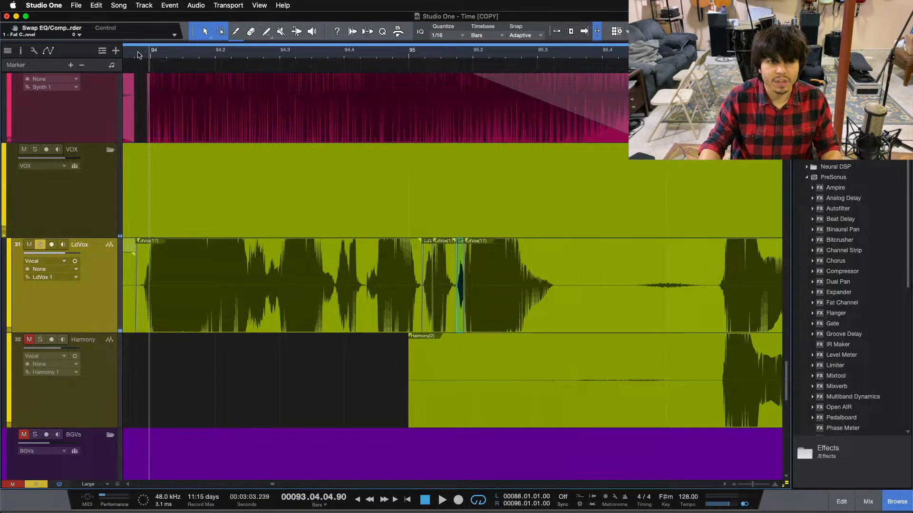
drag(138, 55, 183, 52)
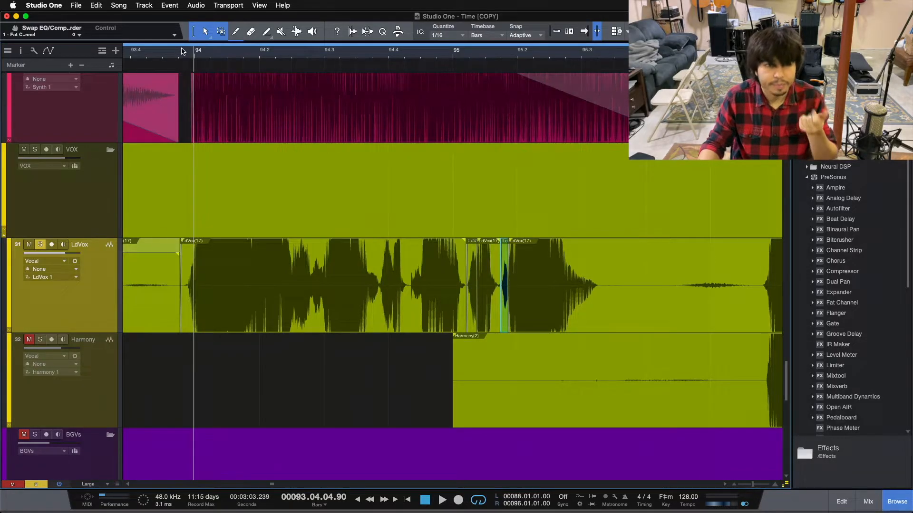
drag(185, 54, 225, 37)
drag(339, 58, 582, 48)
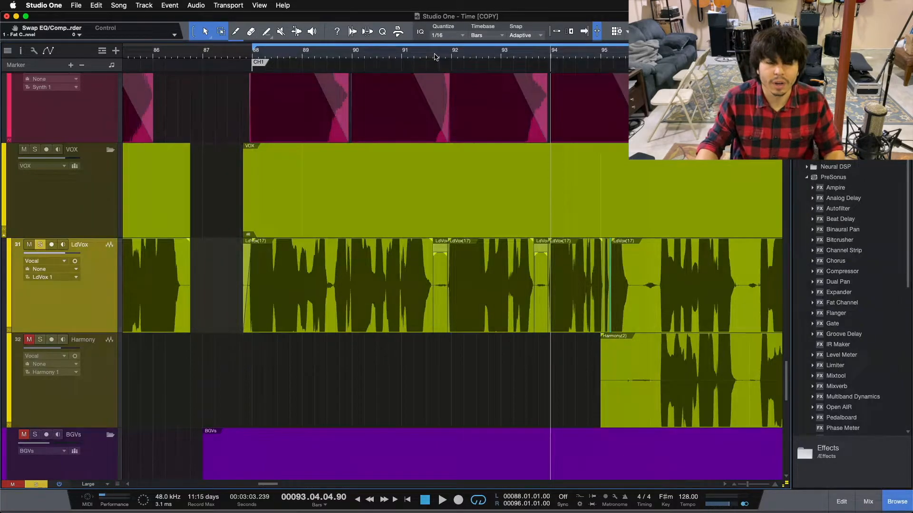
drag(439, 53, 454, 34)
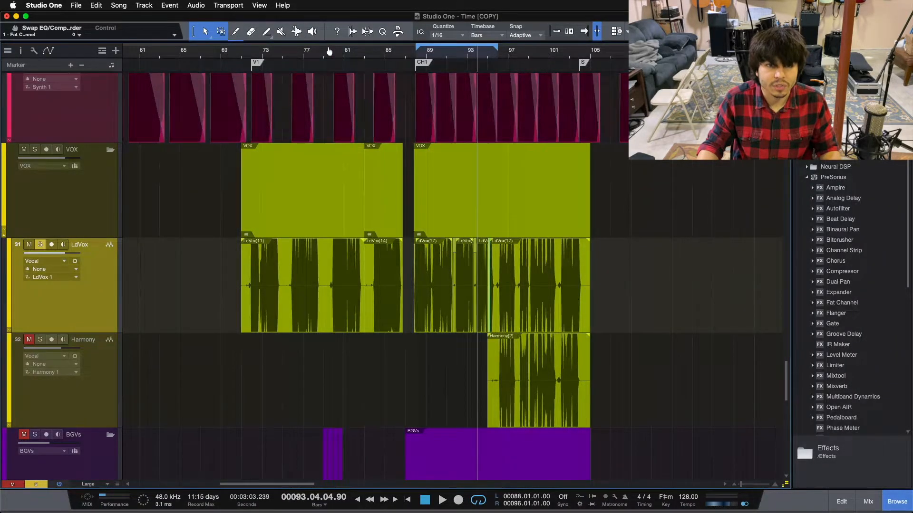
scroll(329, 50, down, 5)
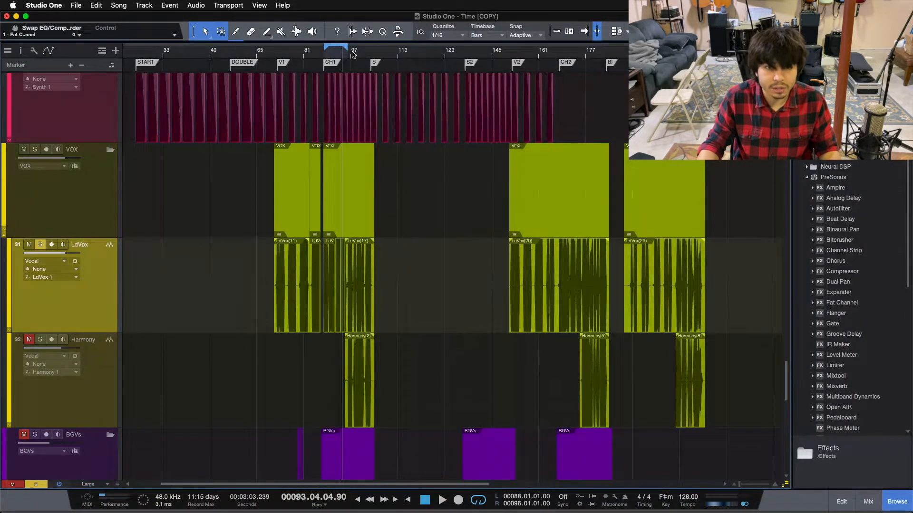
drag(339, 52, 424, 92)
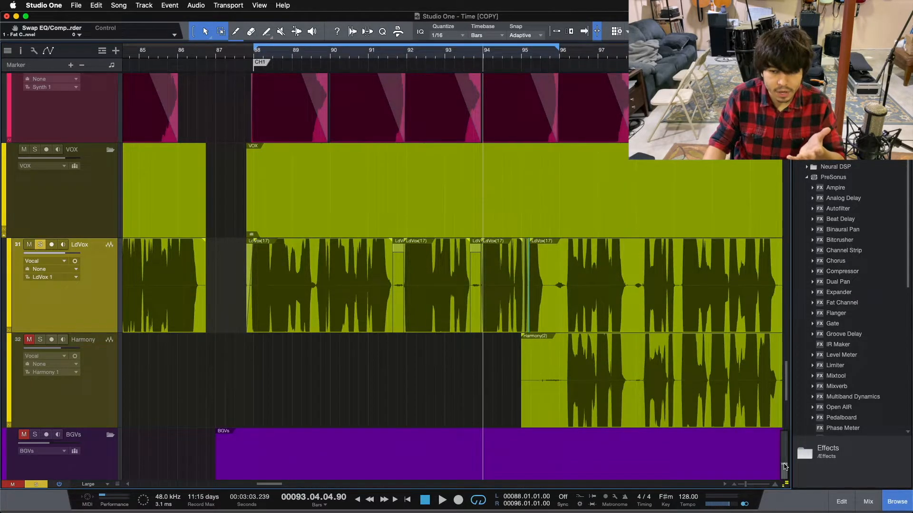
- Play the opening LdVox phrase of the first chorus from just before bar 88 to 89.3
drag(284, 54, 354, 75)
click(245, 55)
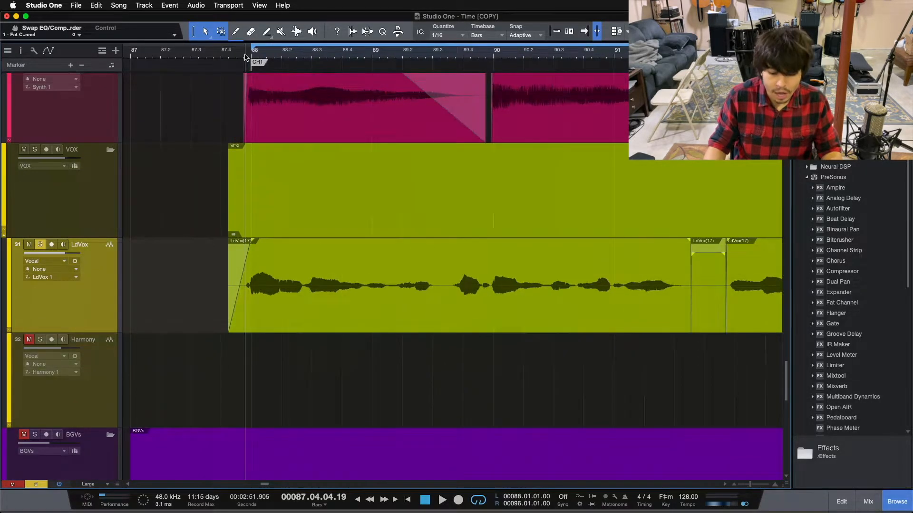
key(space)
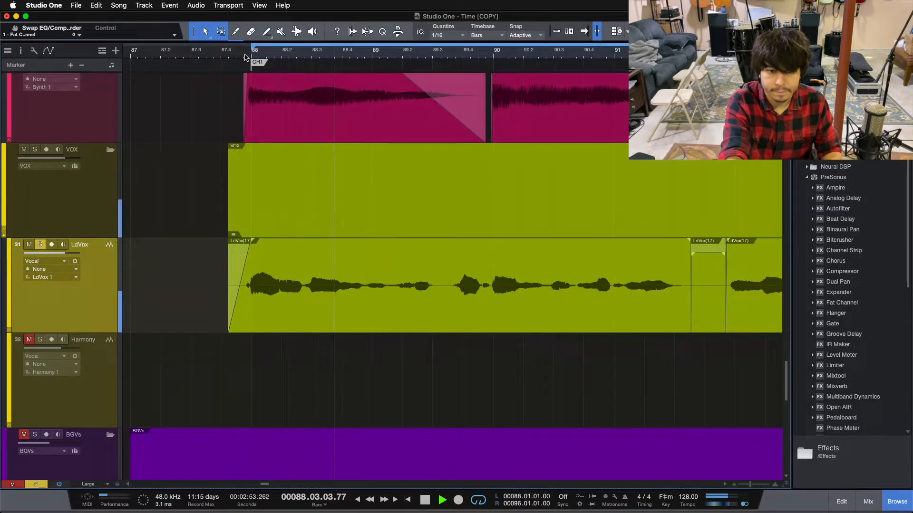
key(space)
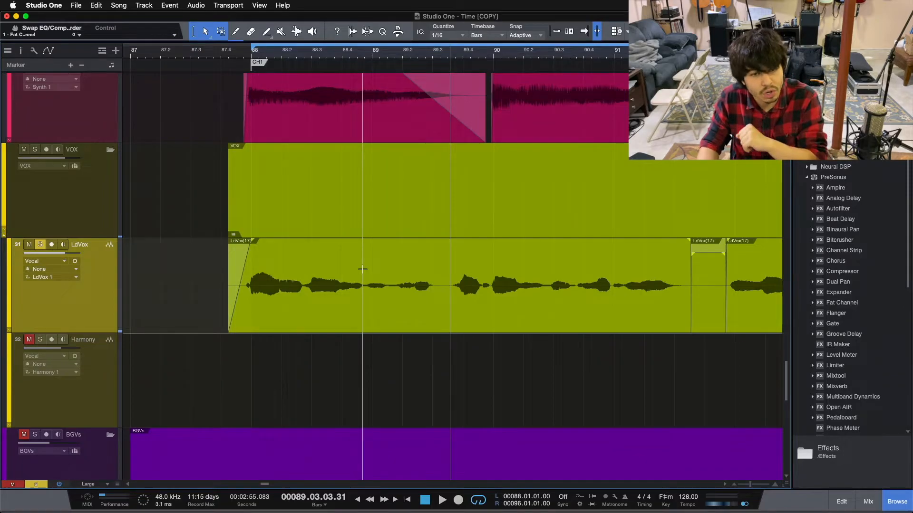
- Split the quieter LdVox passage from about 88.4 to just past 89.3 into its own event
drag(358, 52, 345, 66)
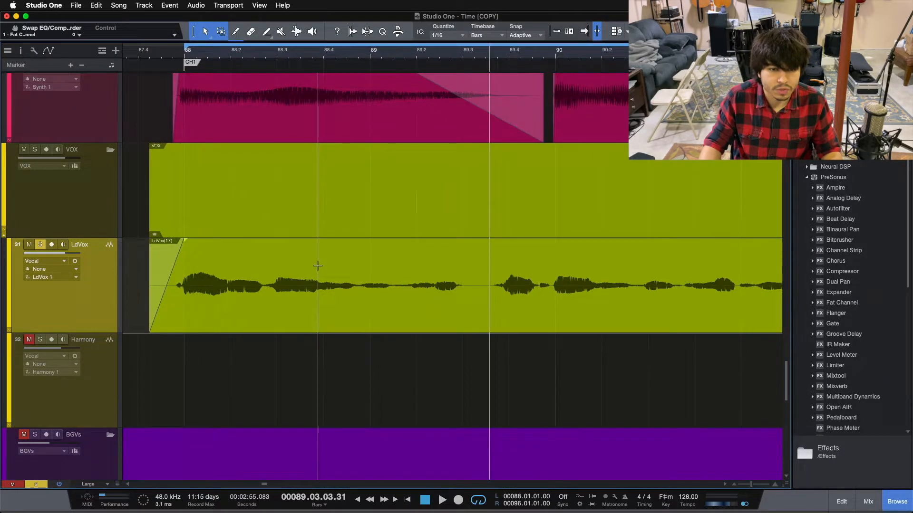
drag(318, 266, 481, 301)
key(alt+x)
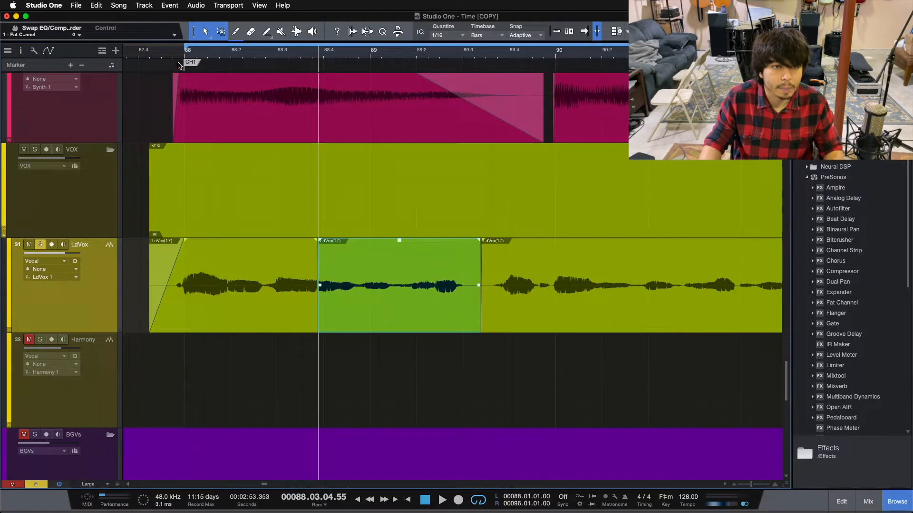
- Play LdVox from just before bar 88 through the split quieter passage to 89.4
click(162, 55)
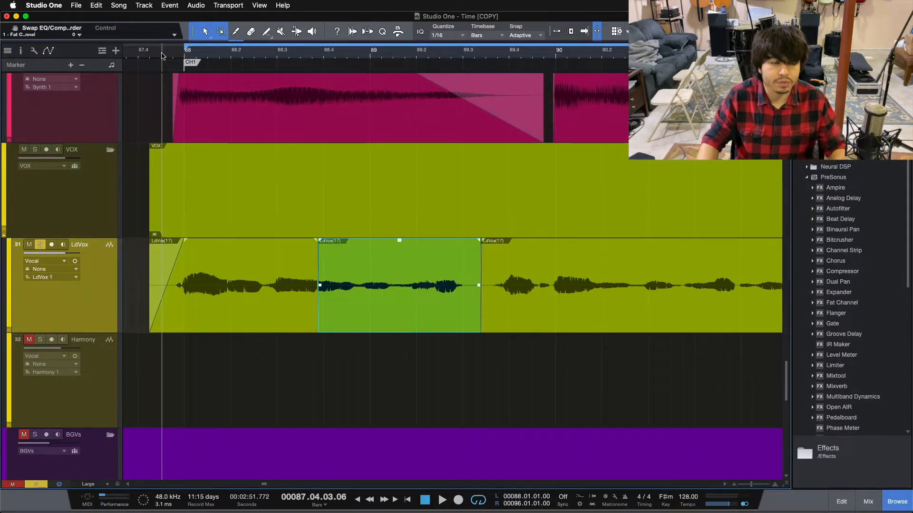
click(165, 52)
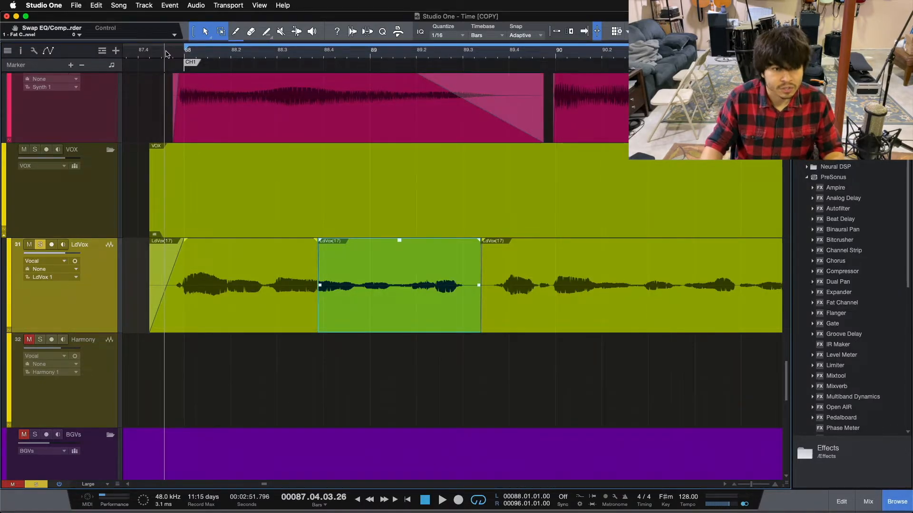
key(space)
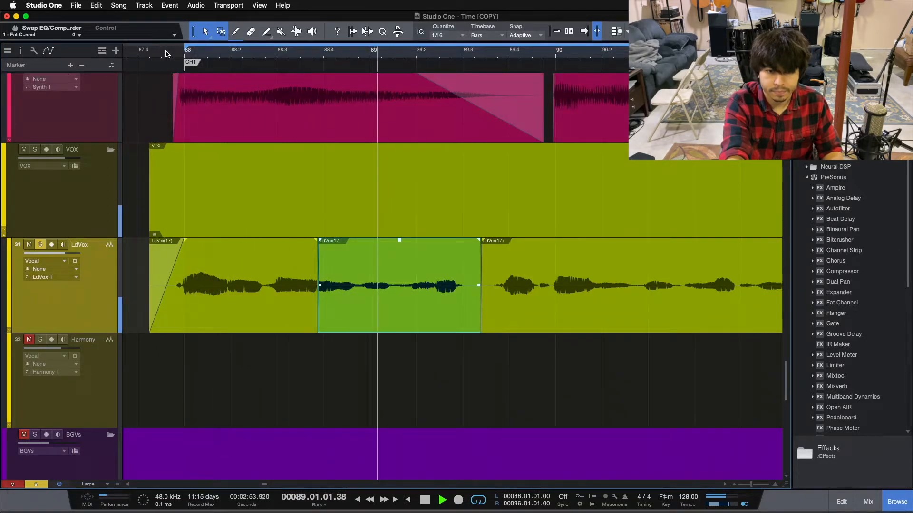
key(space)
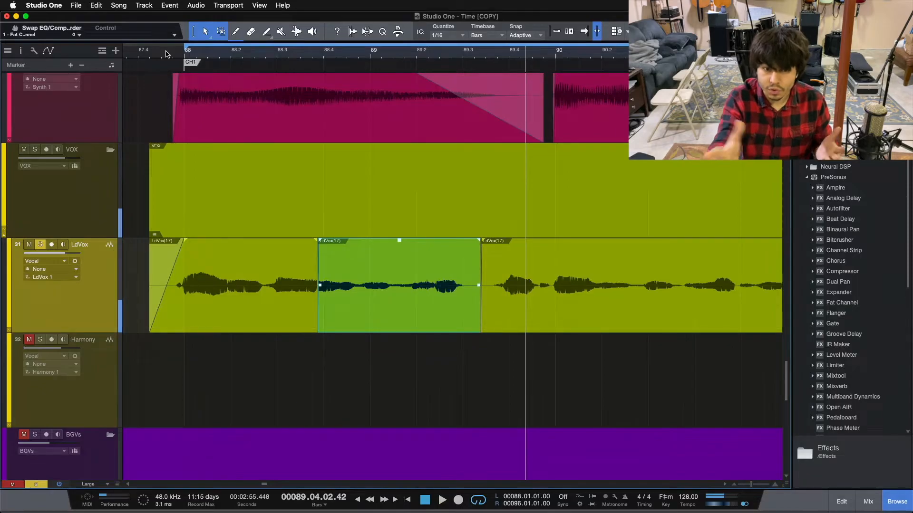
- Undo the edits on the quieter LdVox passage between 88.4 and 89.3, back to the plain range selection
key(super+z)
key(super+z)
key(super+z)
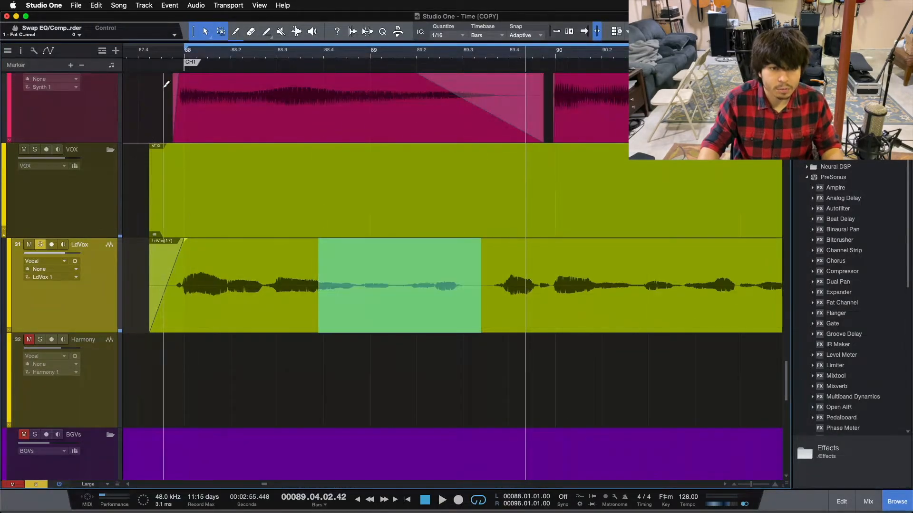
- Replay LdVox from just before bar 88 and split the quieter passage from about 88.4 to just past 89.3 into its own event
click(149, 54)
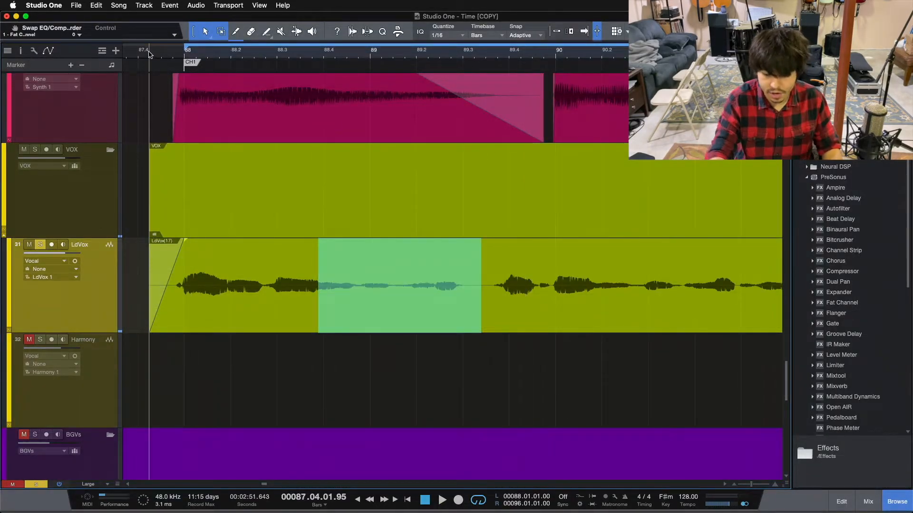
key(space)
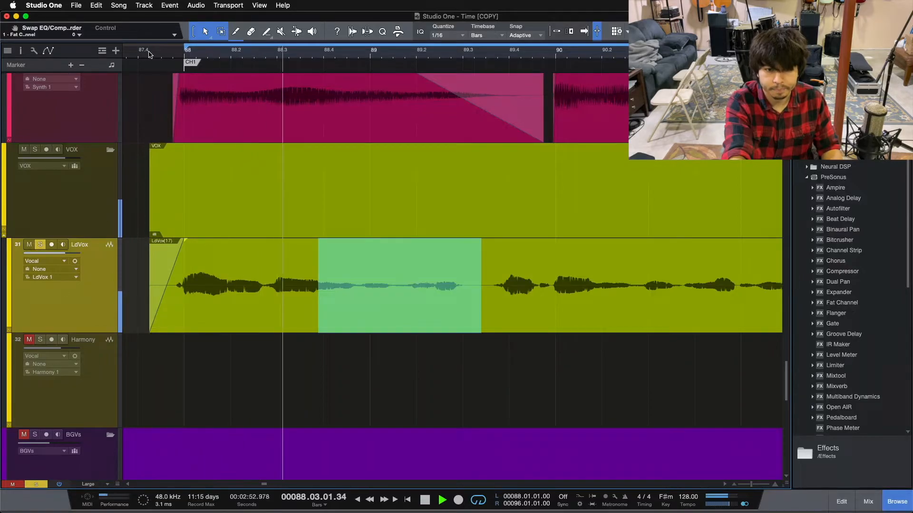
key(space)
key(alt+x)
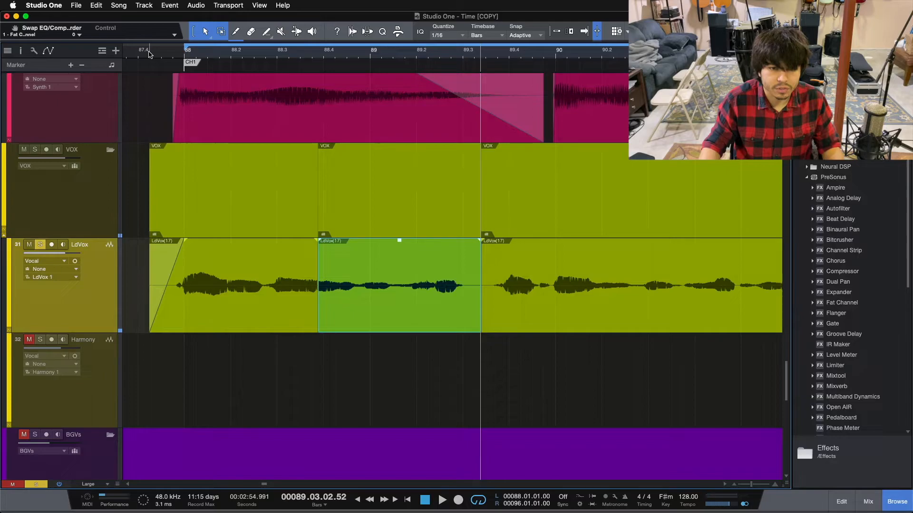
- Play LdVox twice from just before bar 88 through the split passage to the end of 89.4 to judge its level
click(159, 56)
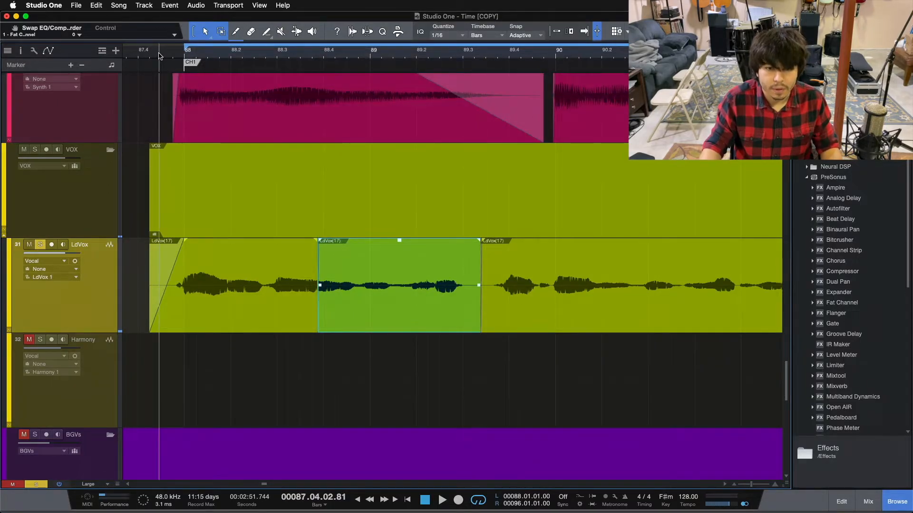
key(space)
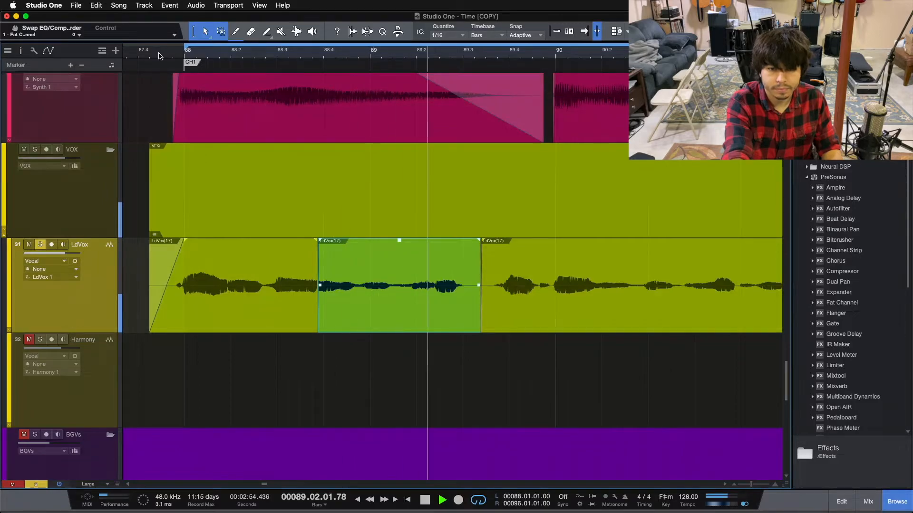
key(space)
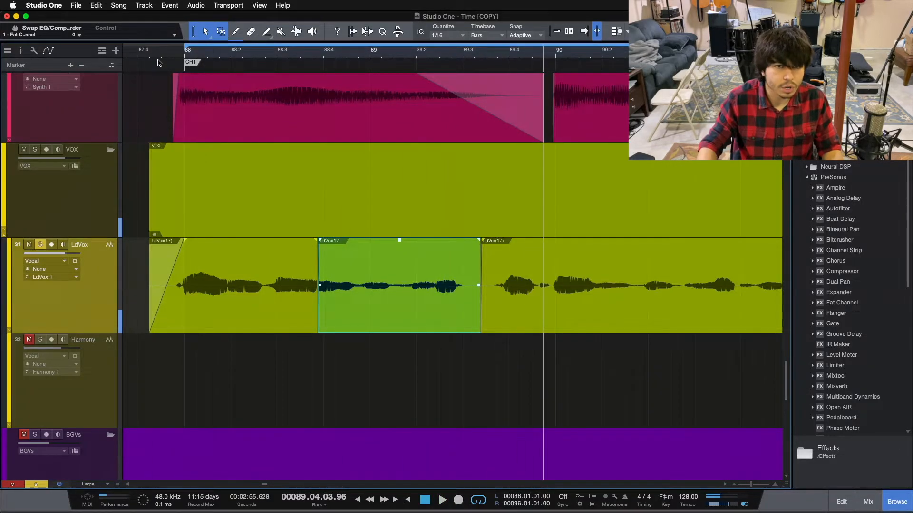
drag(399, 240, 399, 250)
click(149, 53)
key(space)
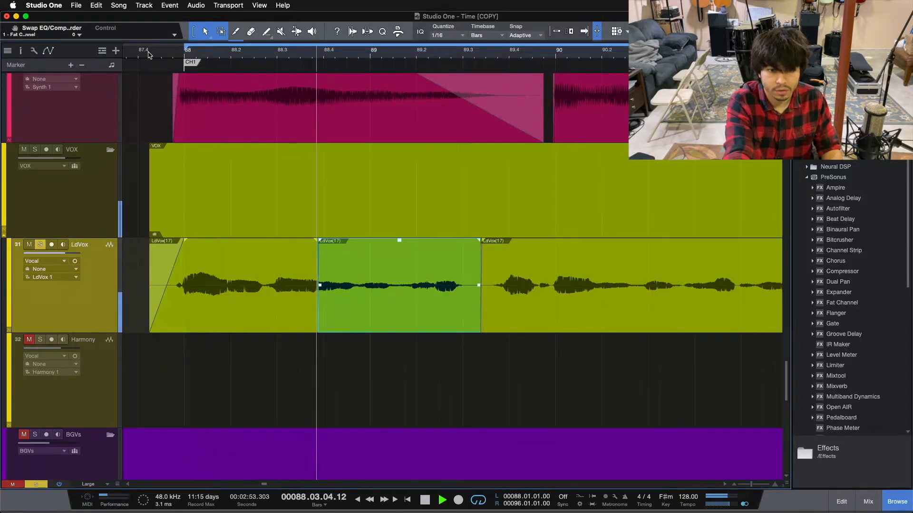
key(space)
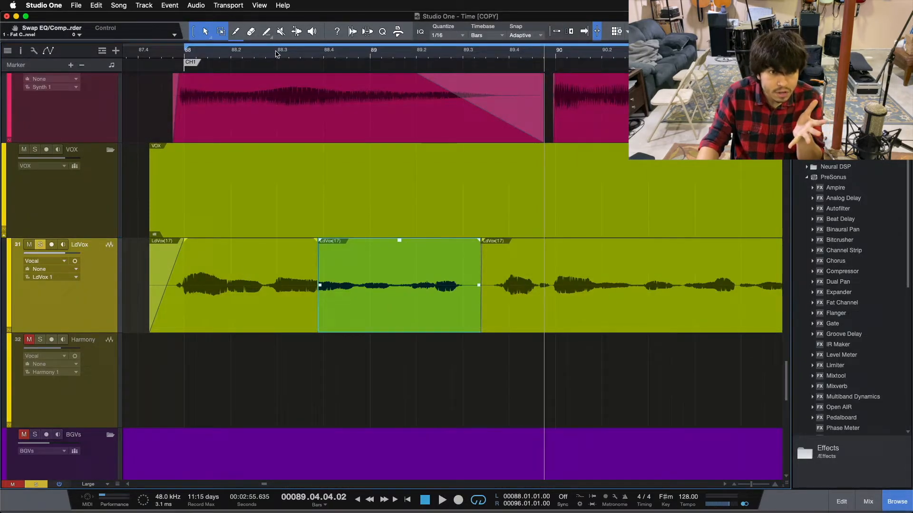
drag(282, 51, 260, 29)
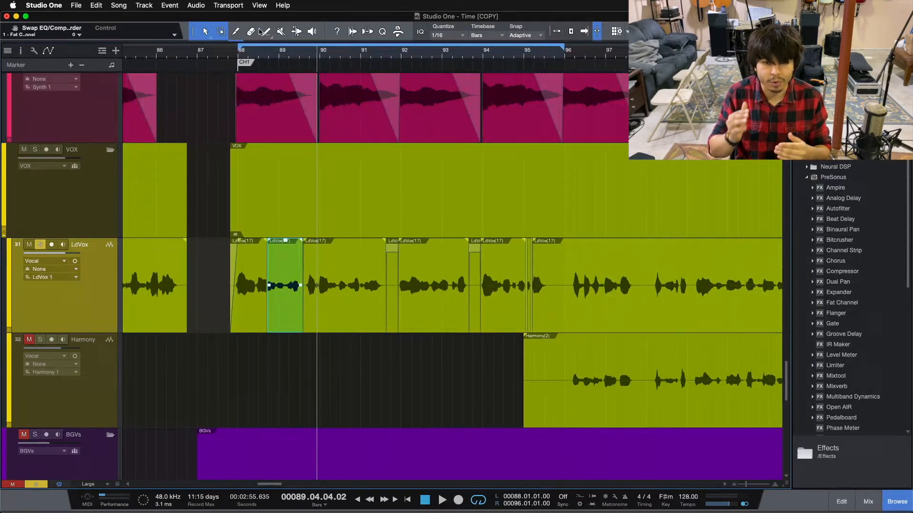